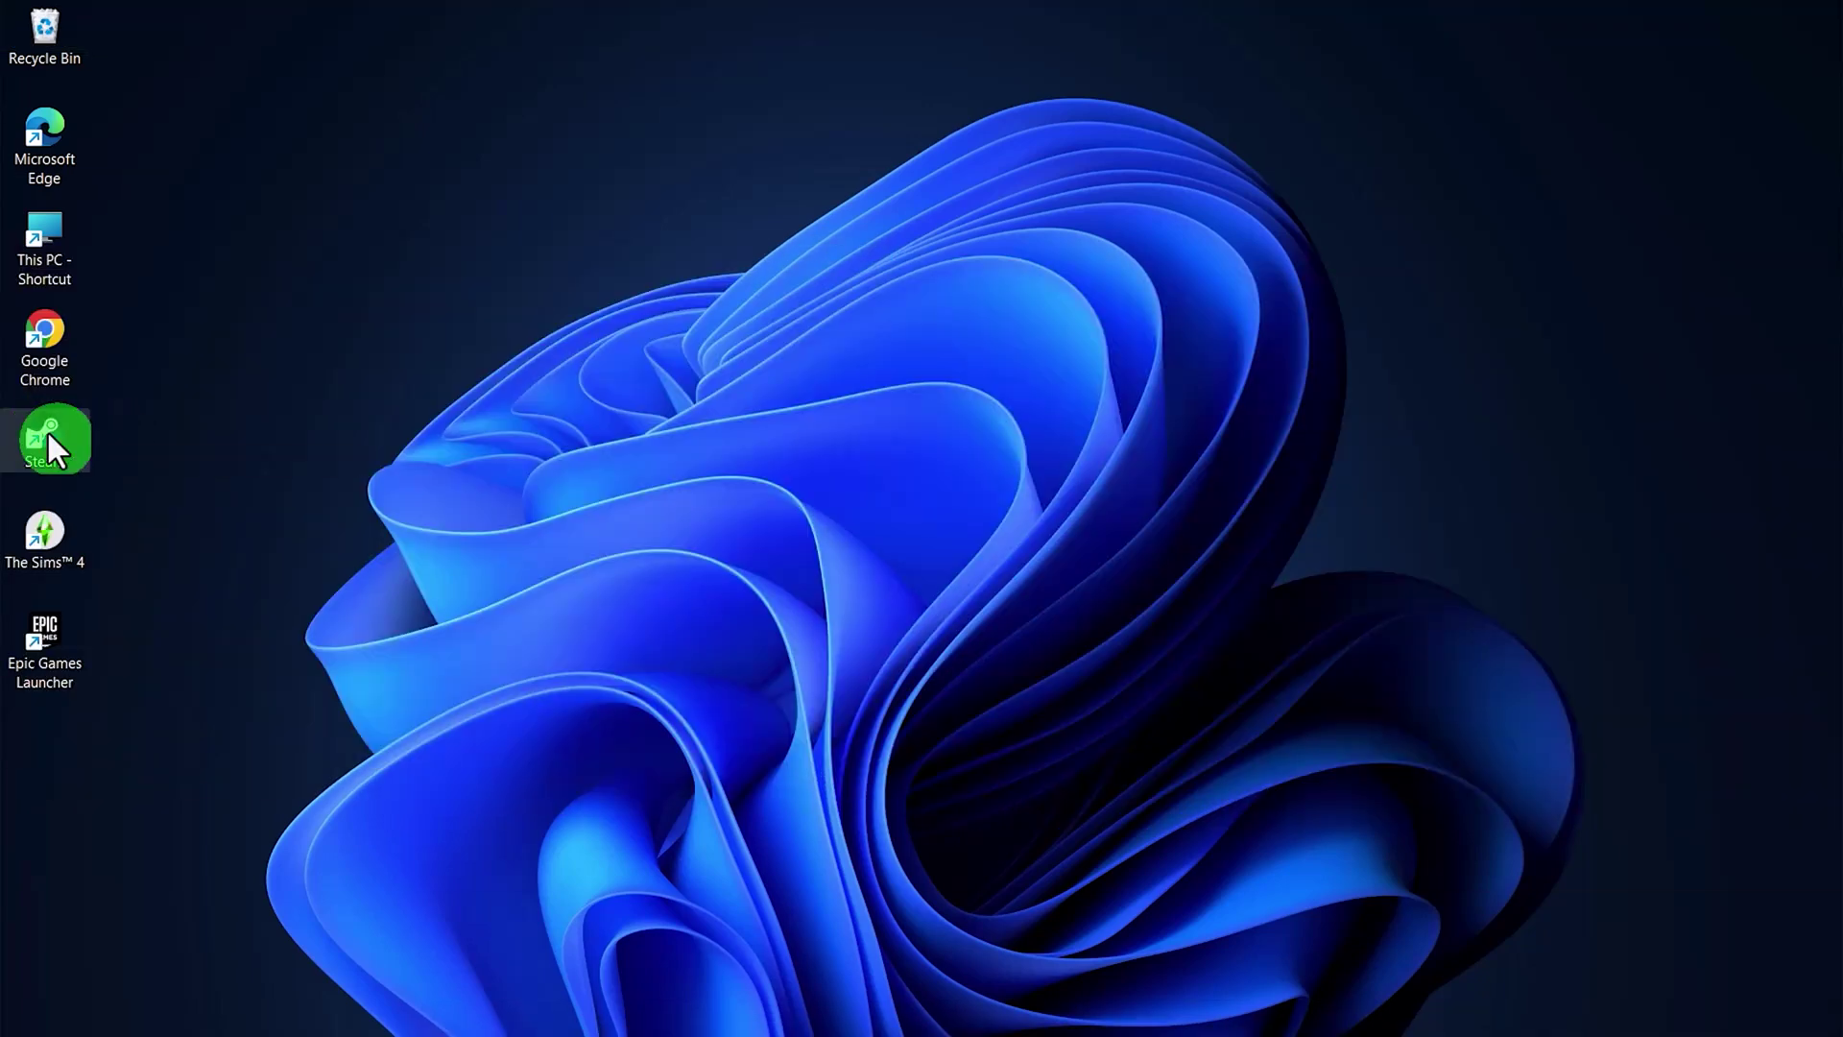
# Step: Launch Steam and turn off Steam Cloud synchronization in its settings
pyautogui.doubleClick(48, 439)
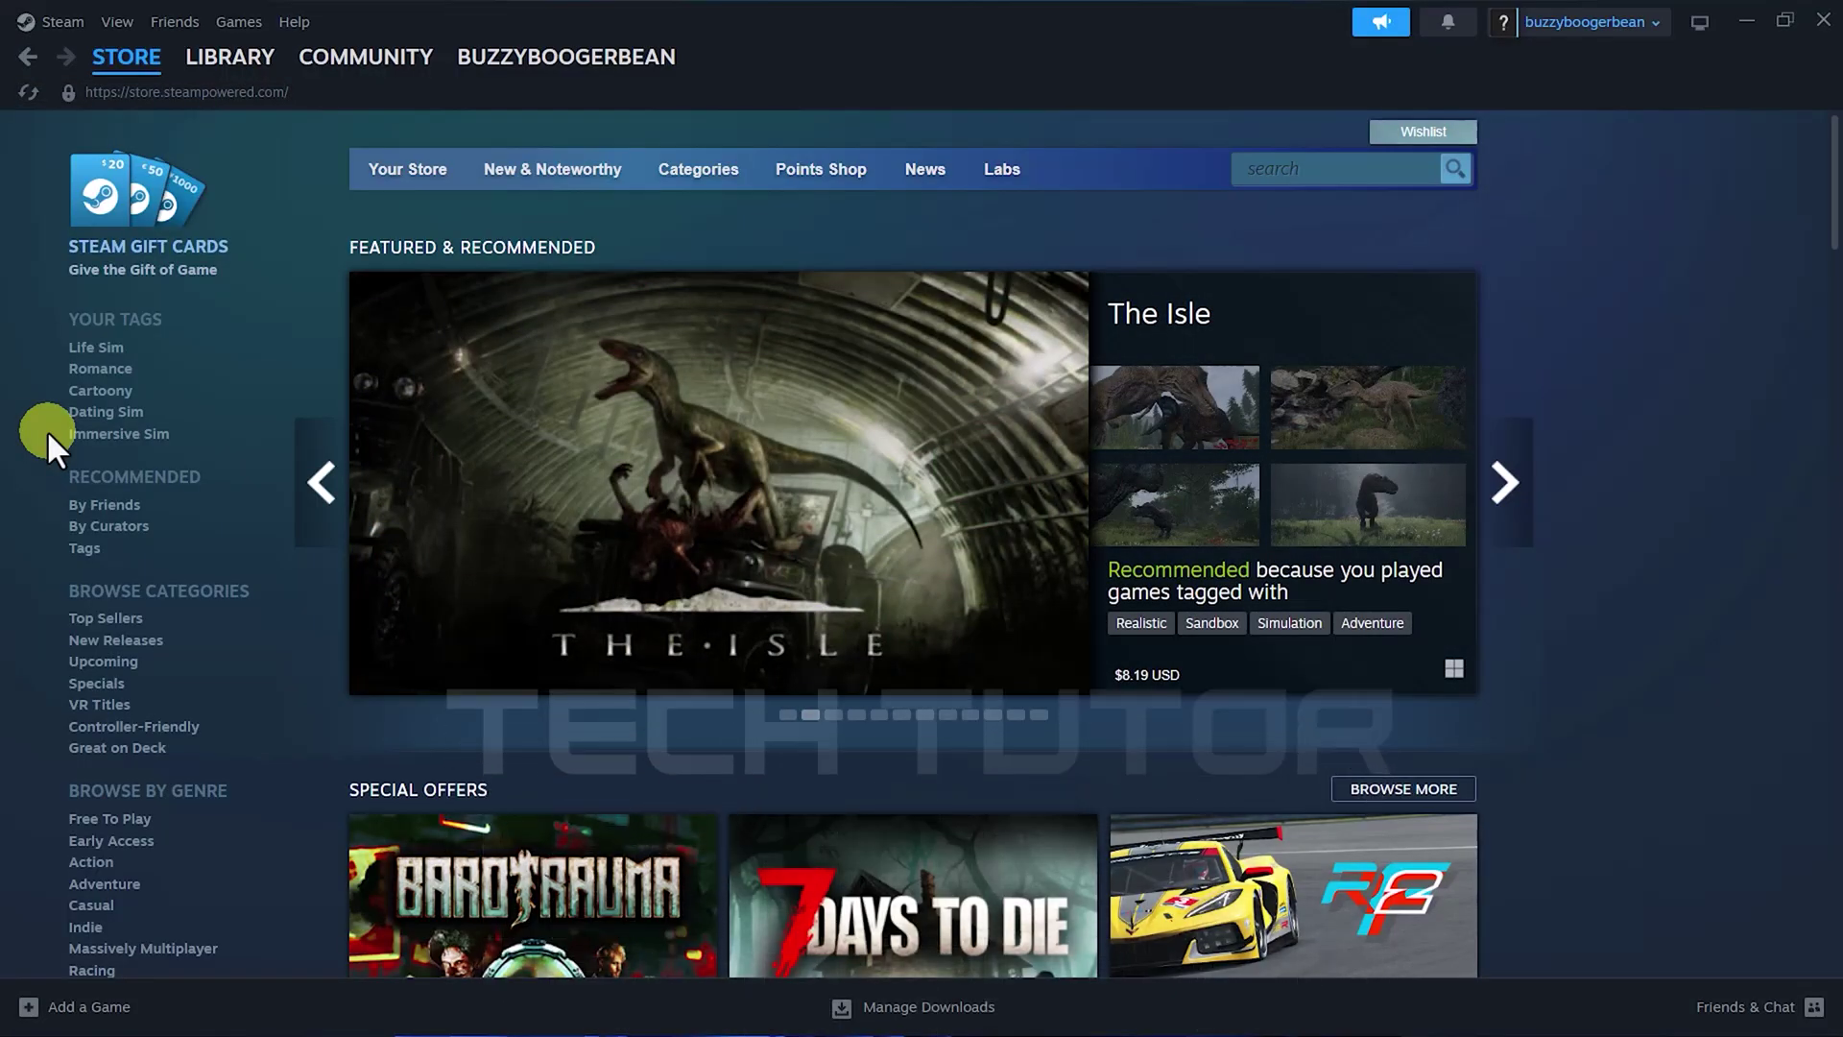
pyautogui.click(62, 21)
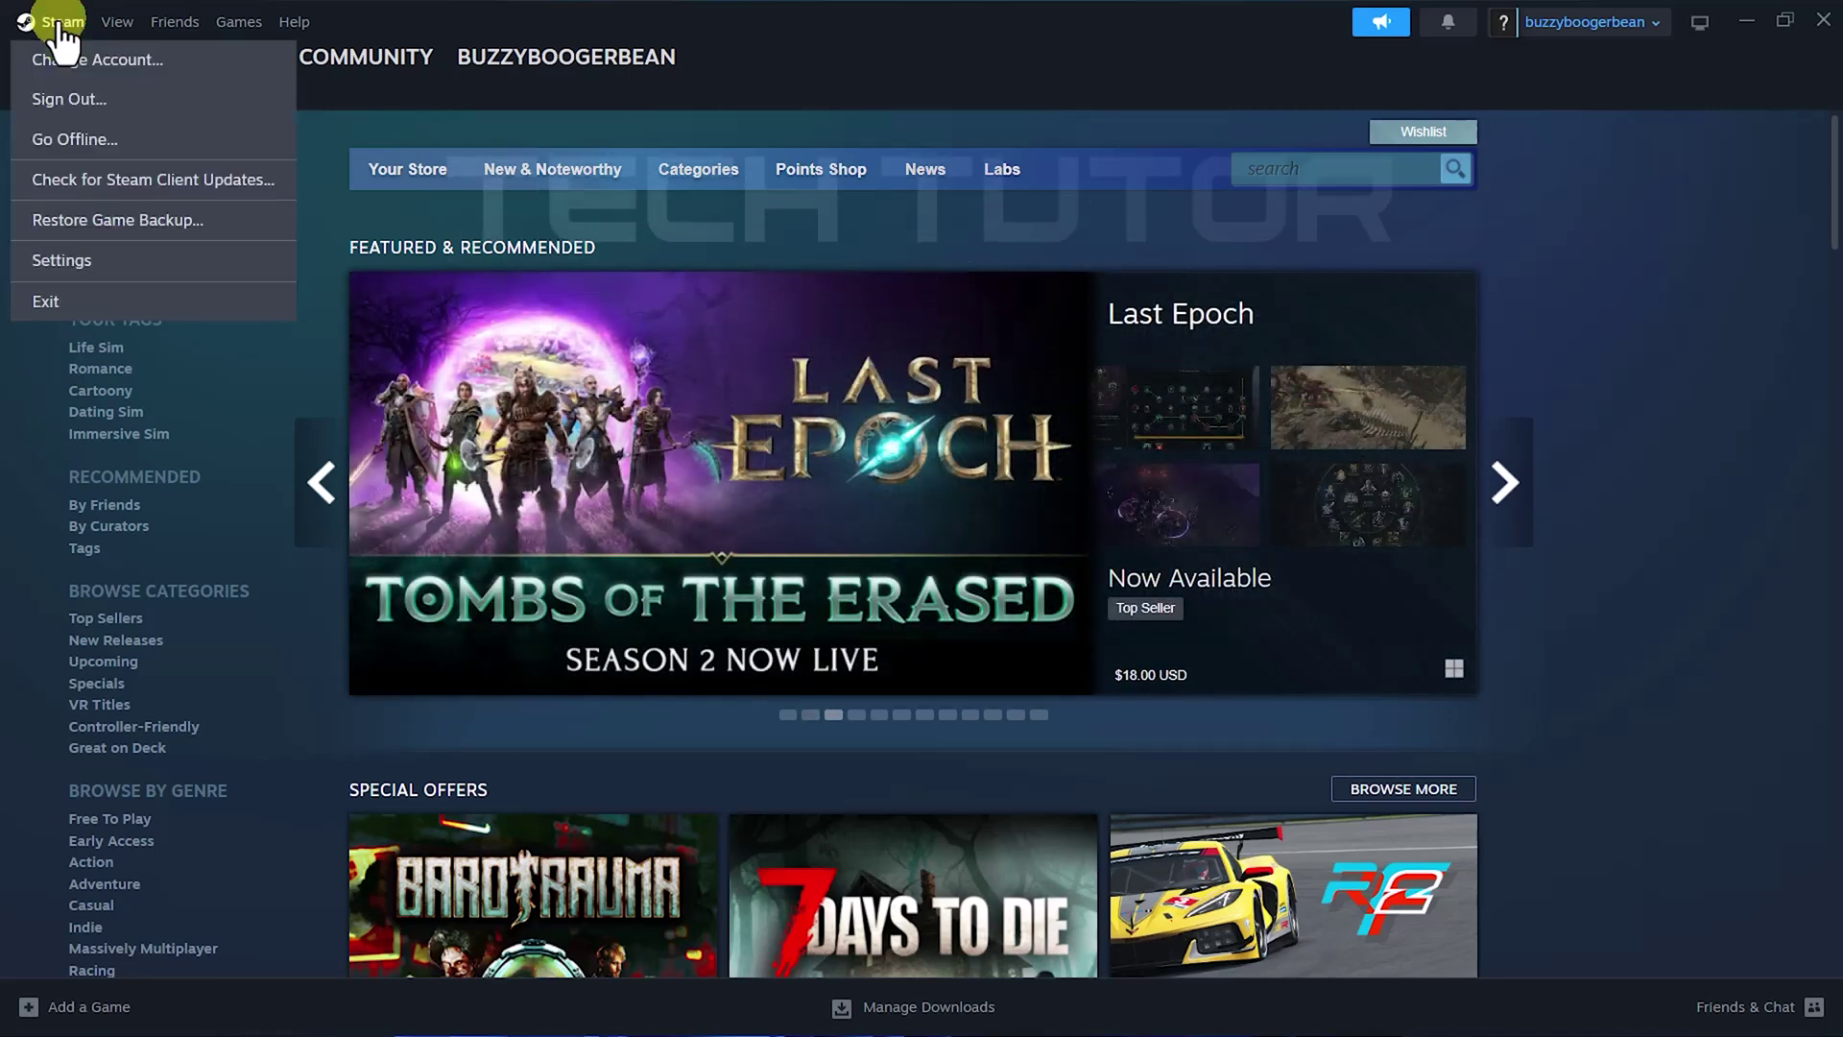
pyautogui.click(63, 260)
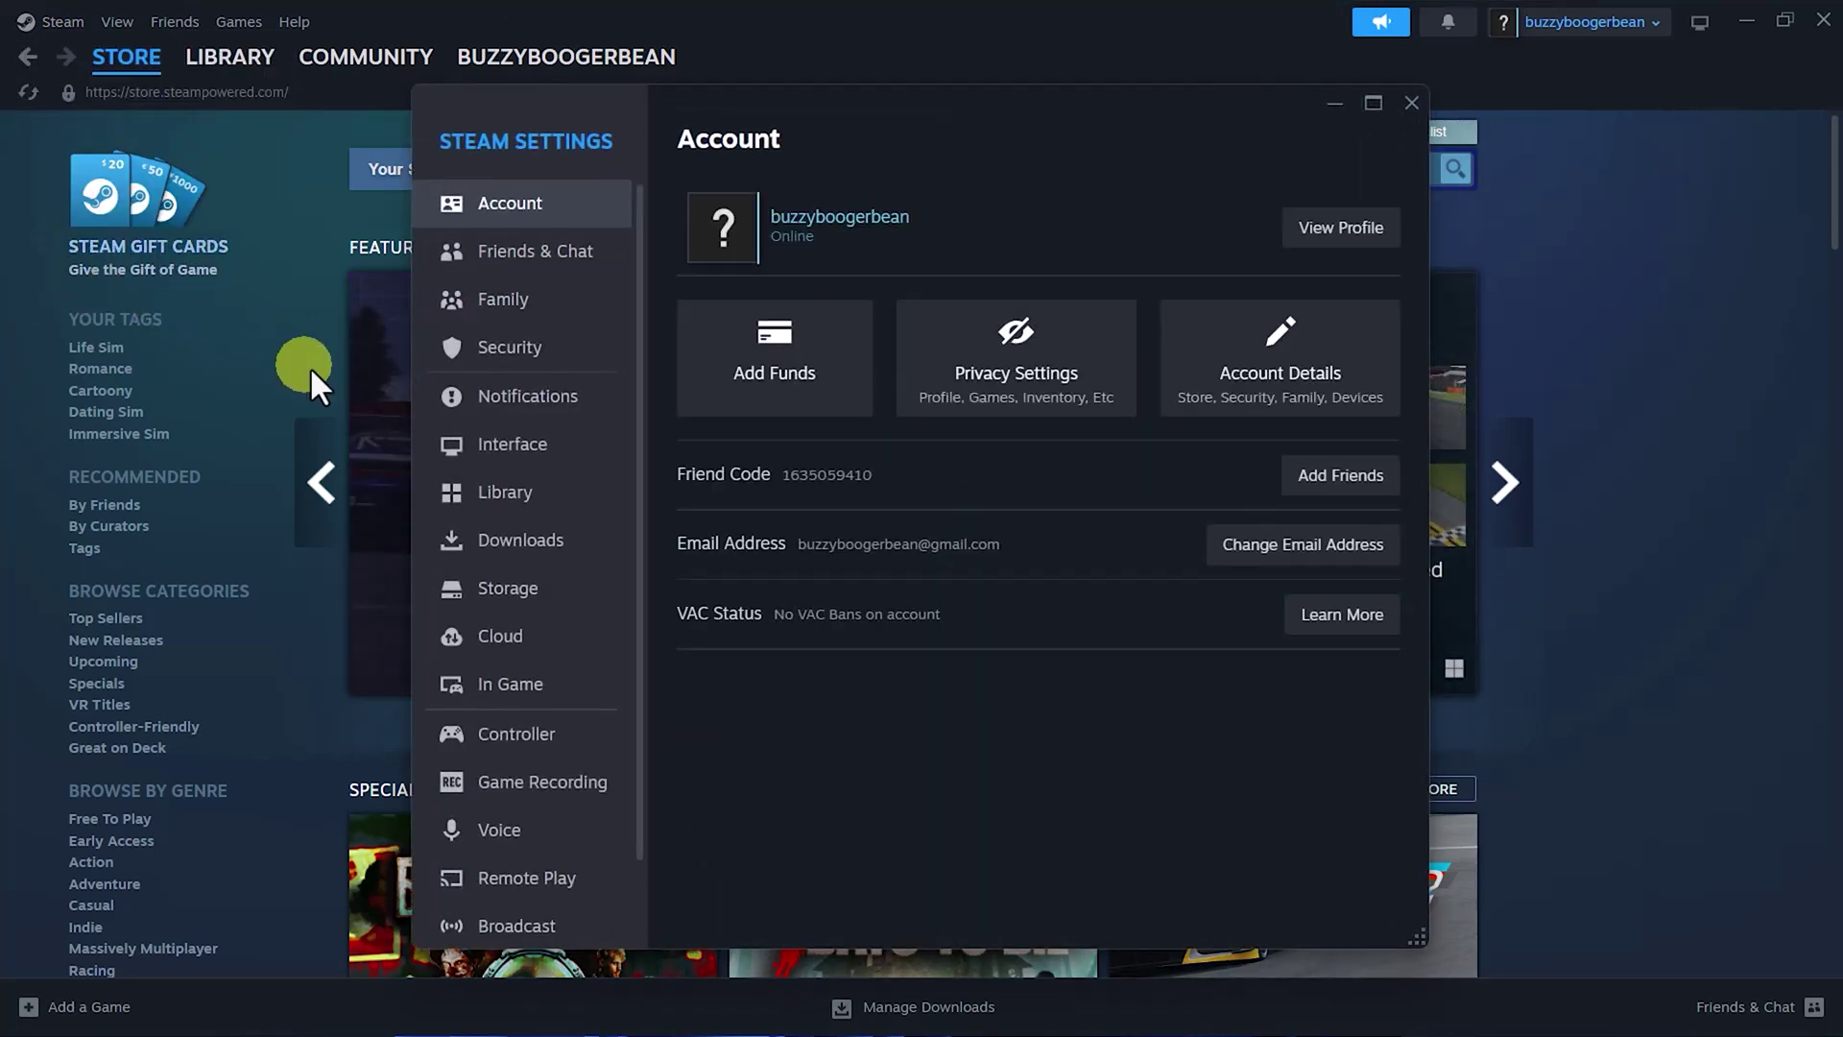
pyautogui.click(537, 642)
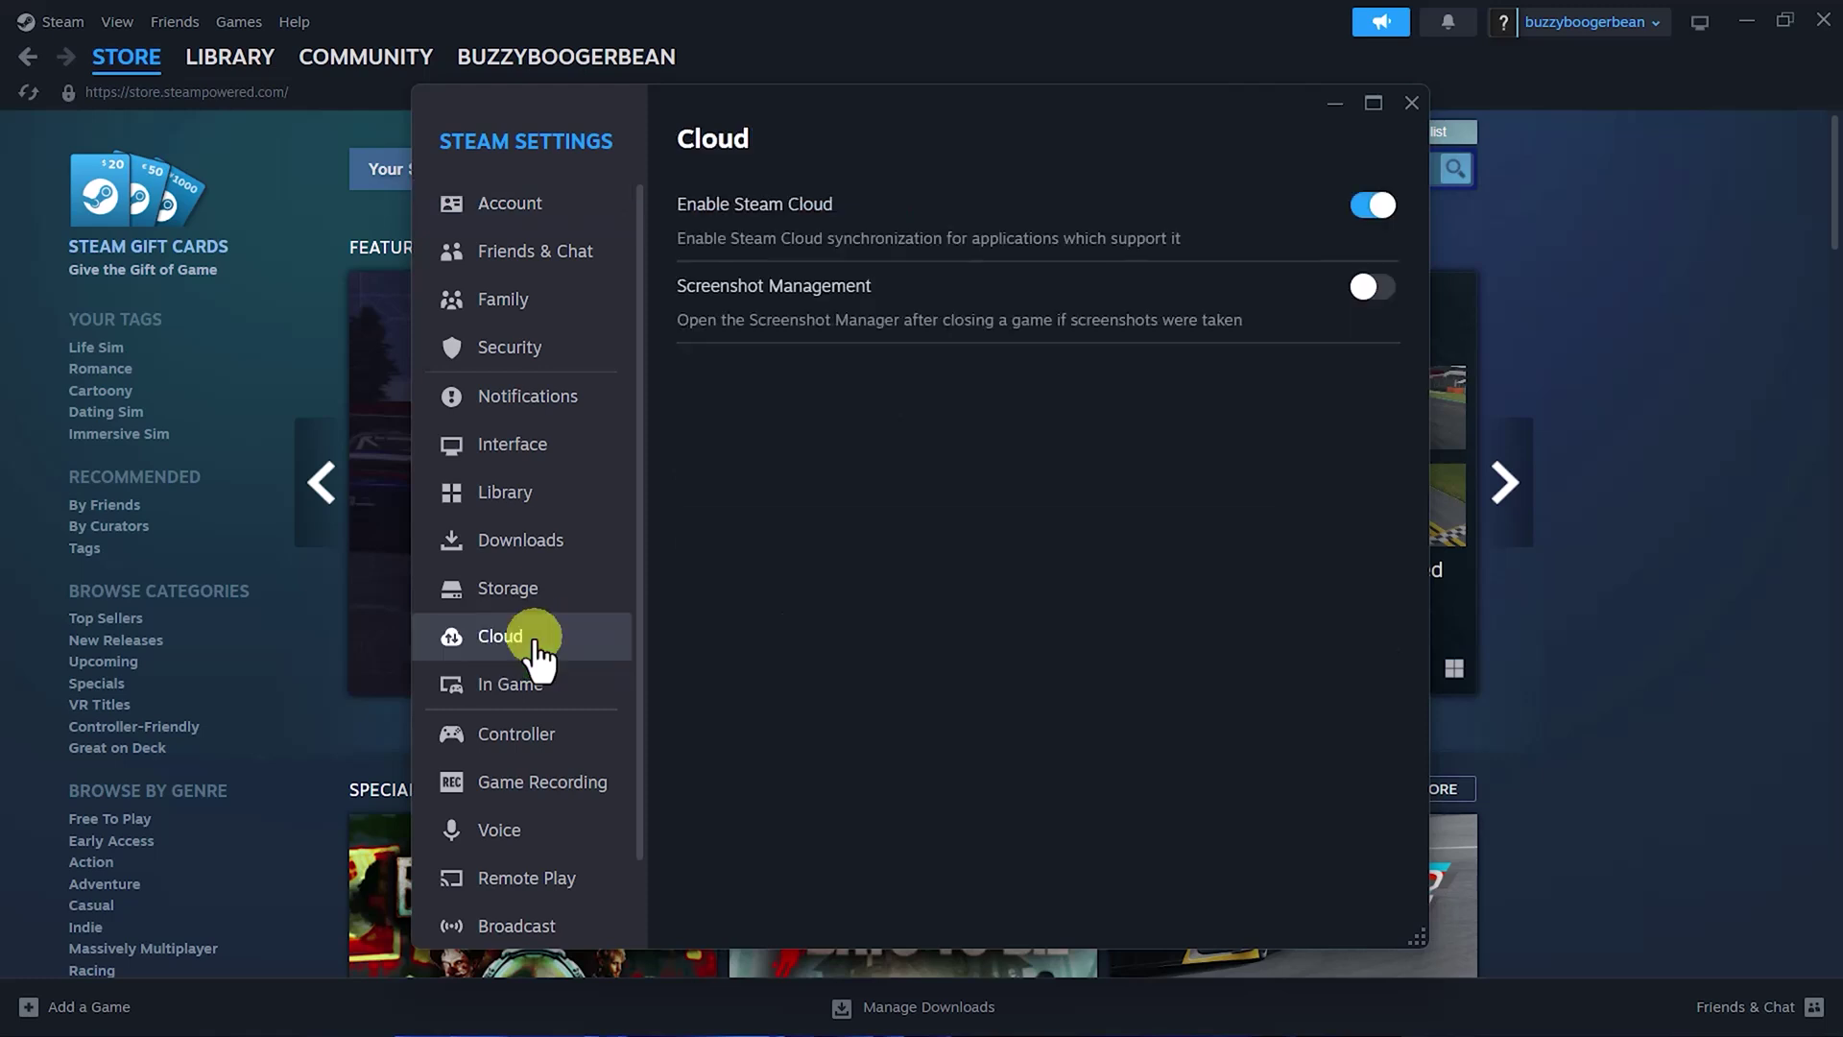
pyautogui.click(1363, 207)
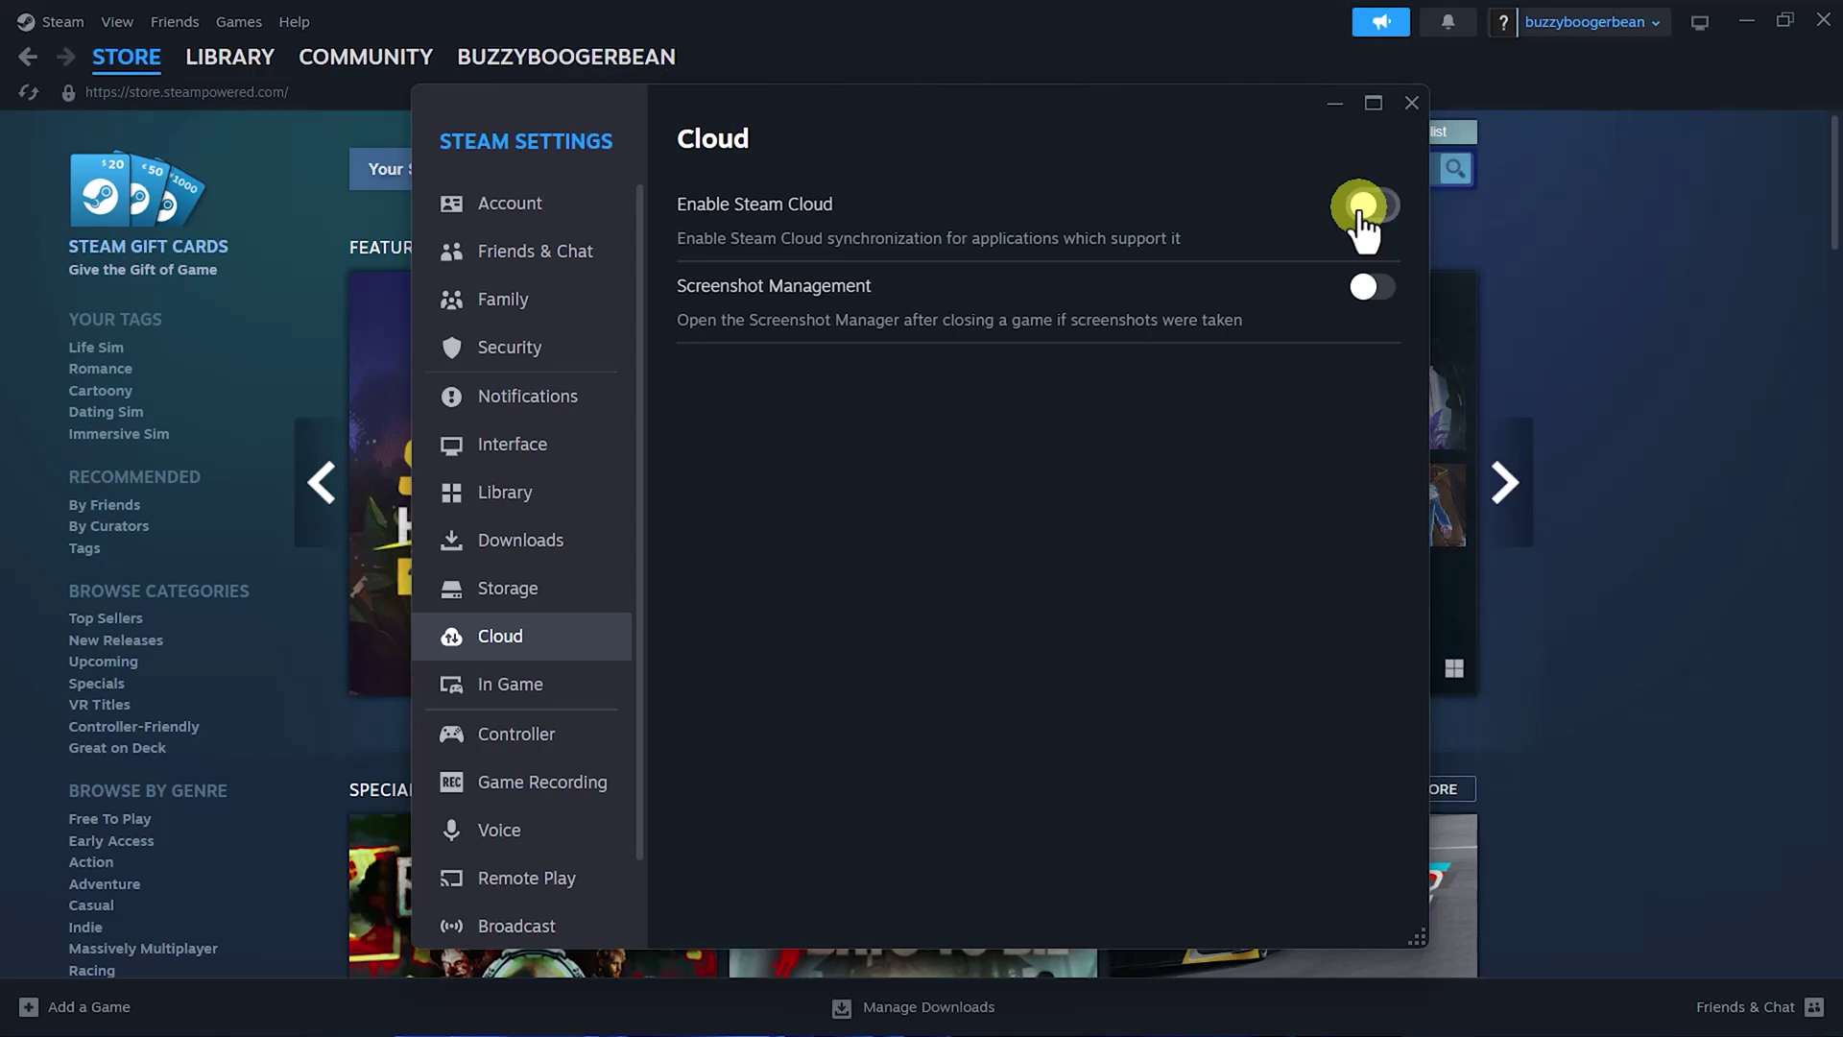
pyautogui.click(1407, 102)
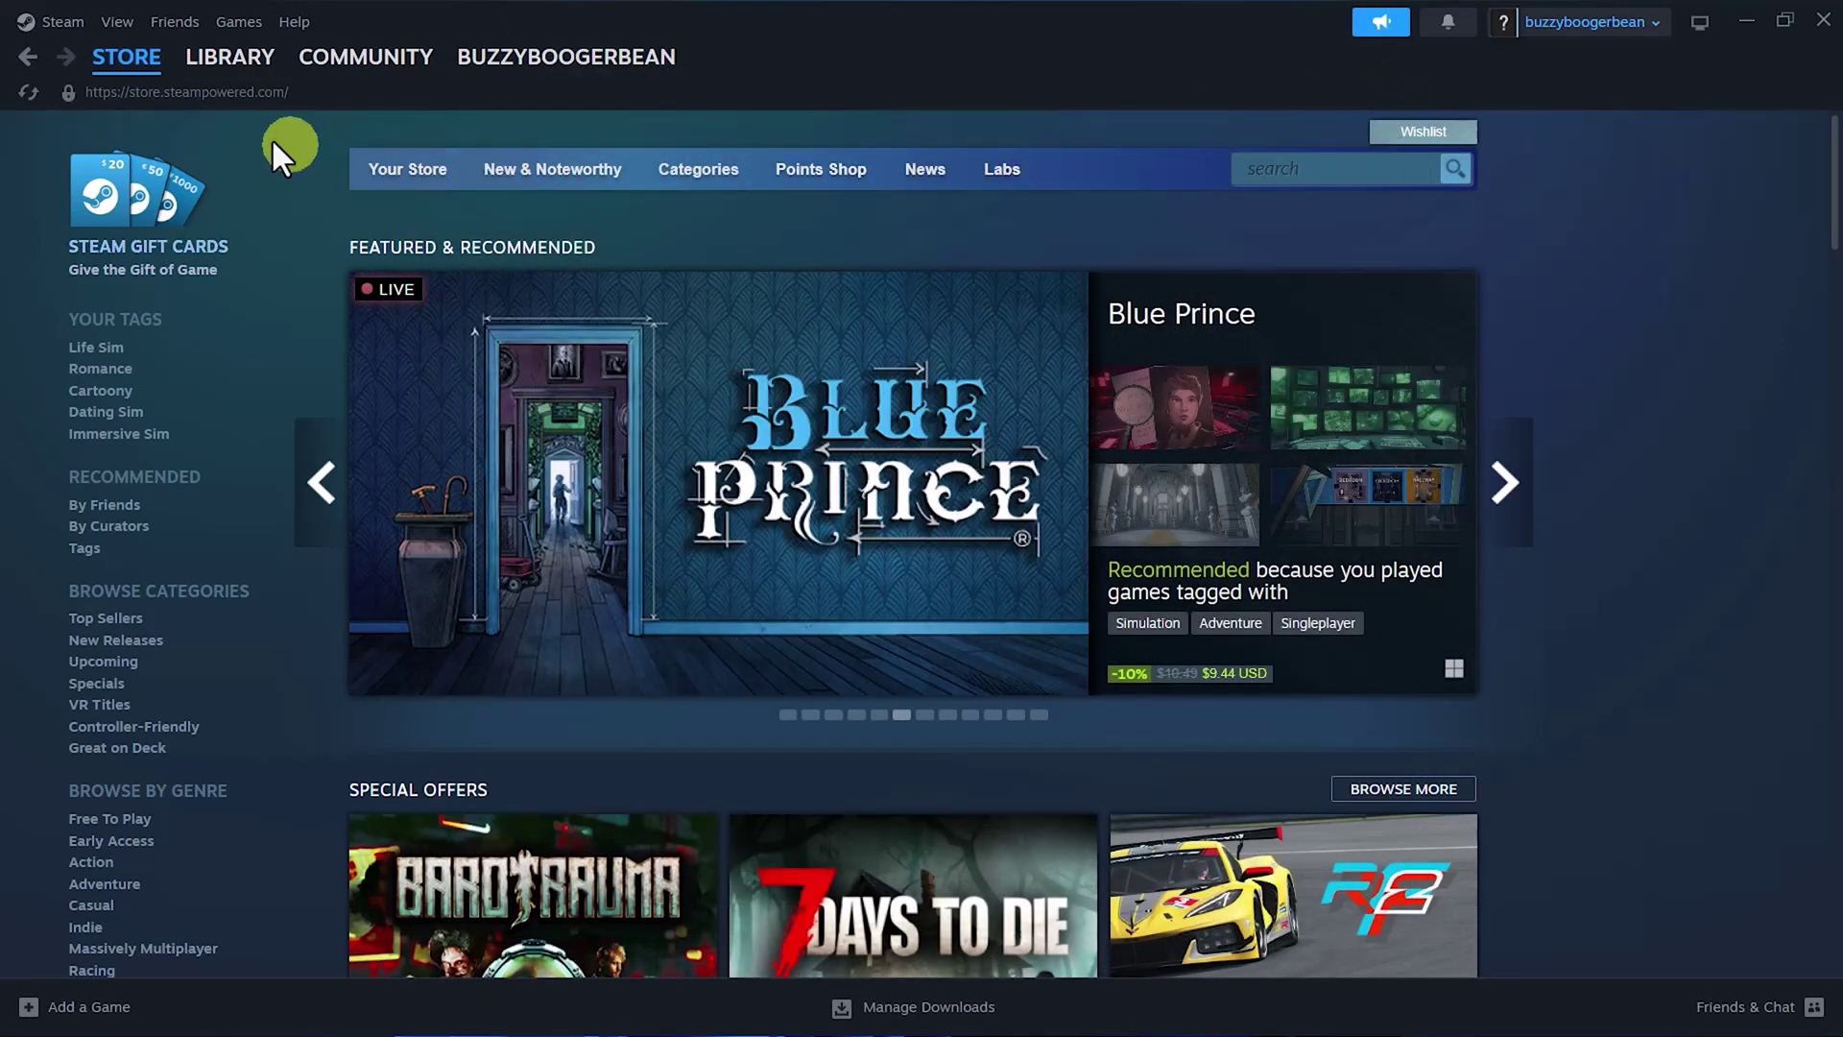
# Step: Browse the local files of The Sims 4 from the game library
pyautogui.click(222, 71)
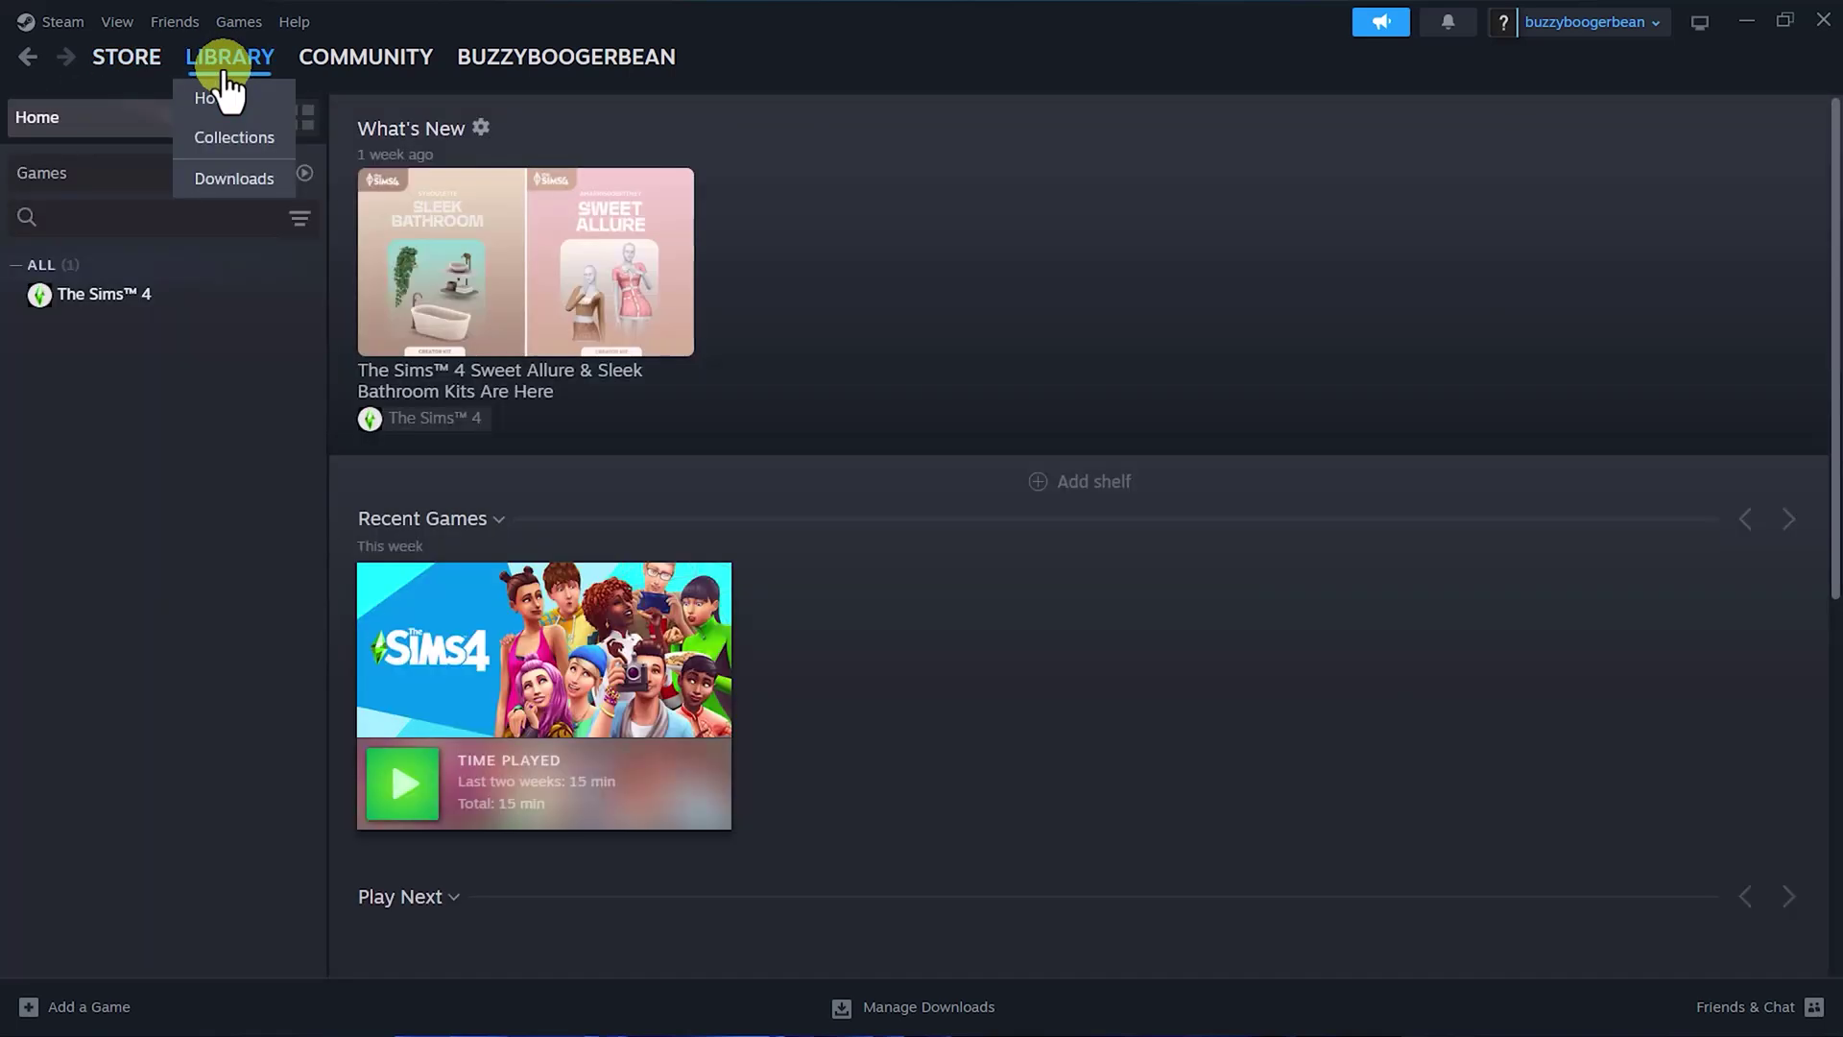
pyautogui.rightClick(113, 307)
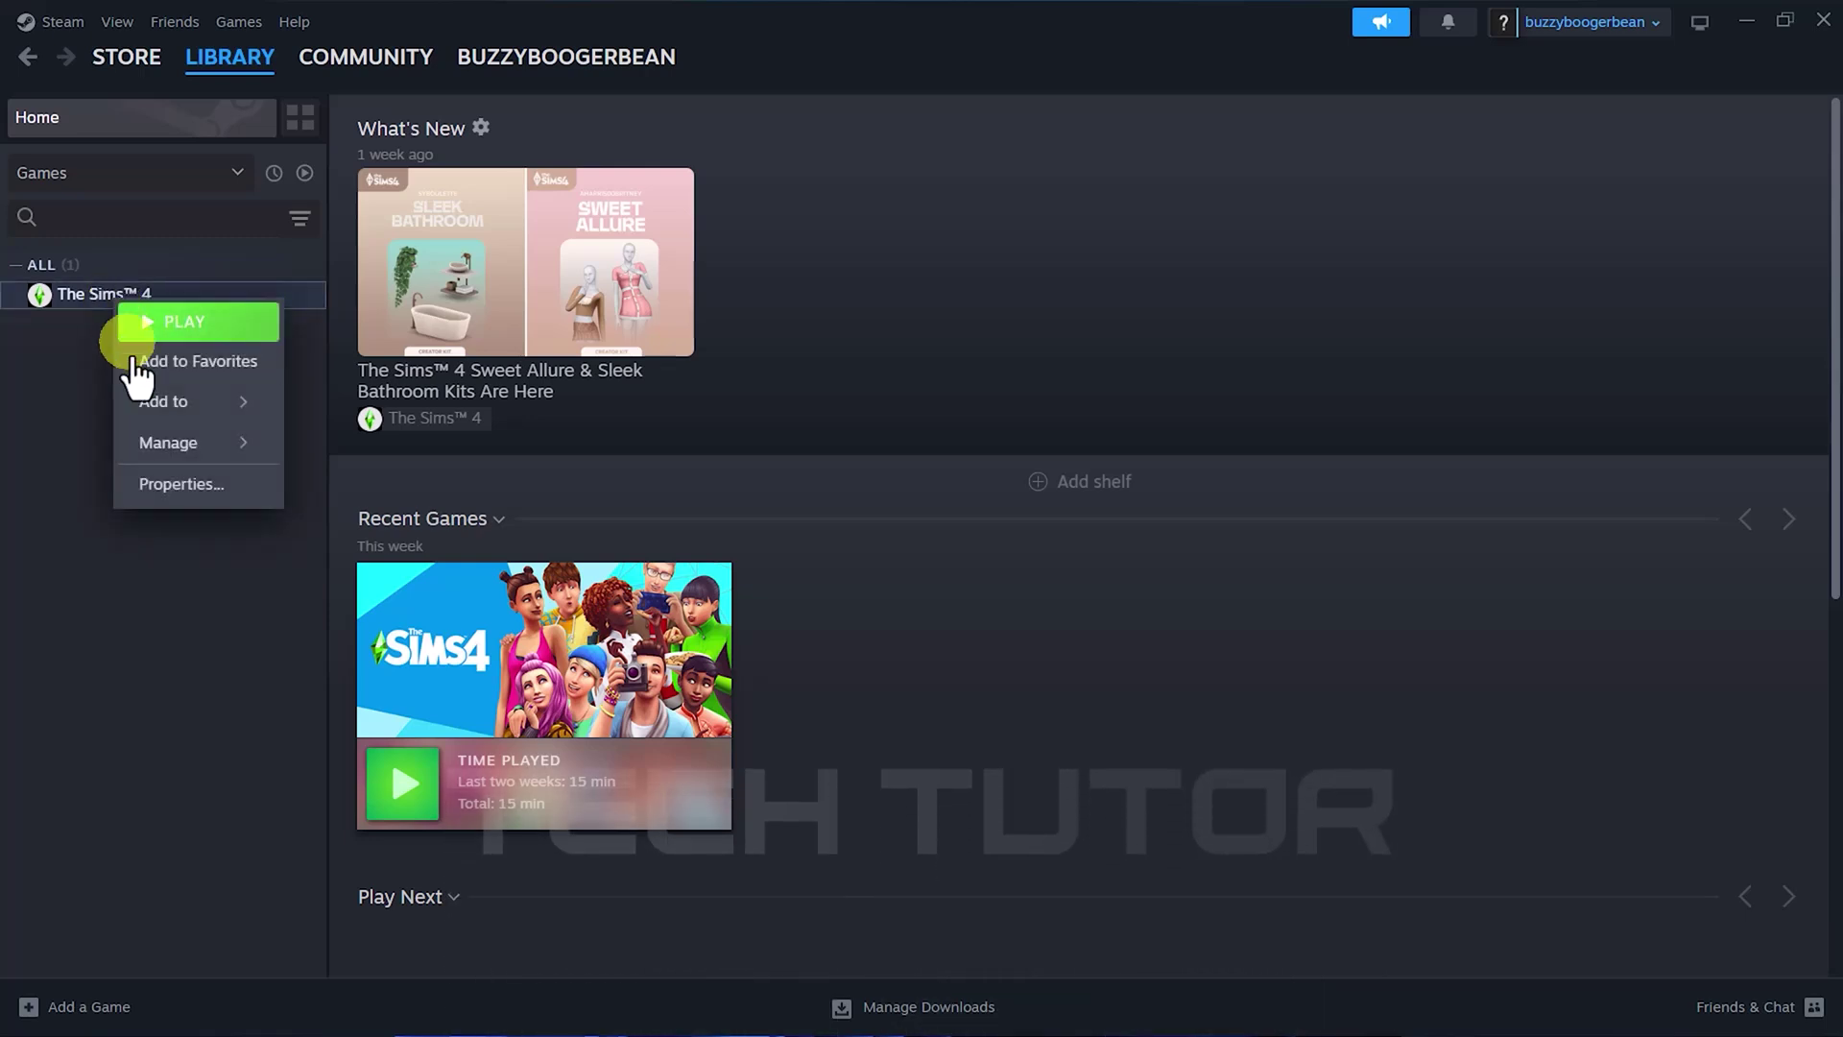
pyautogui.click(173, 444)
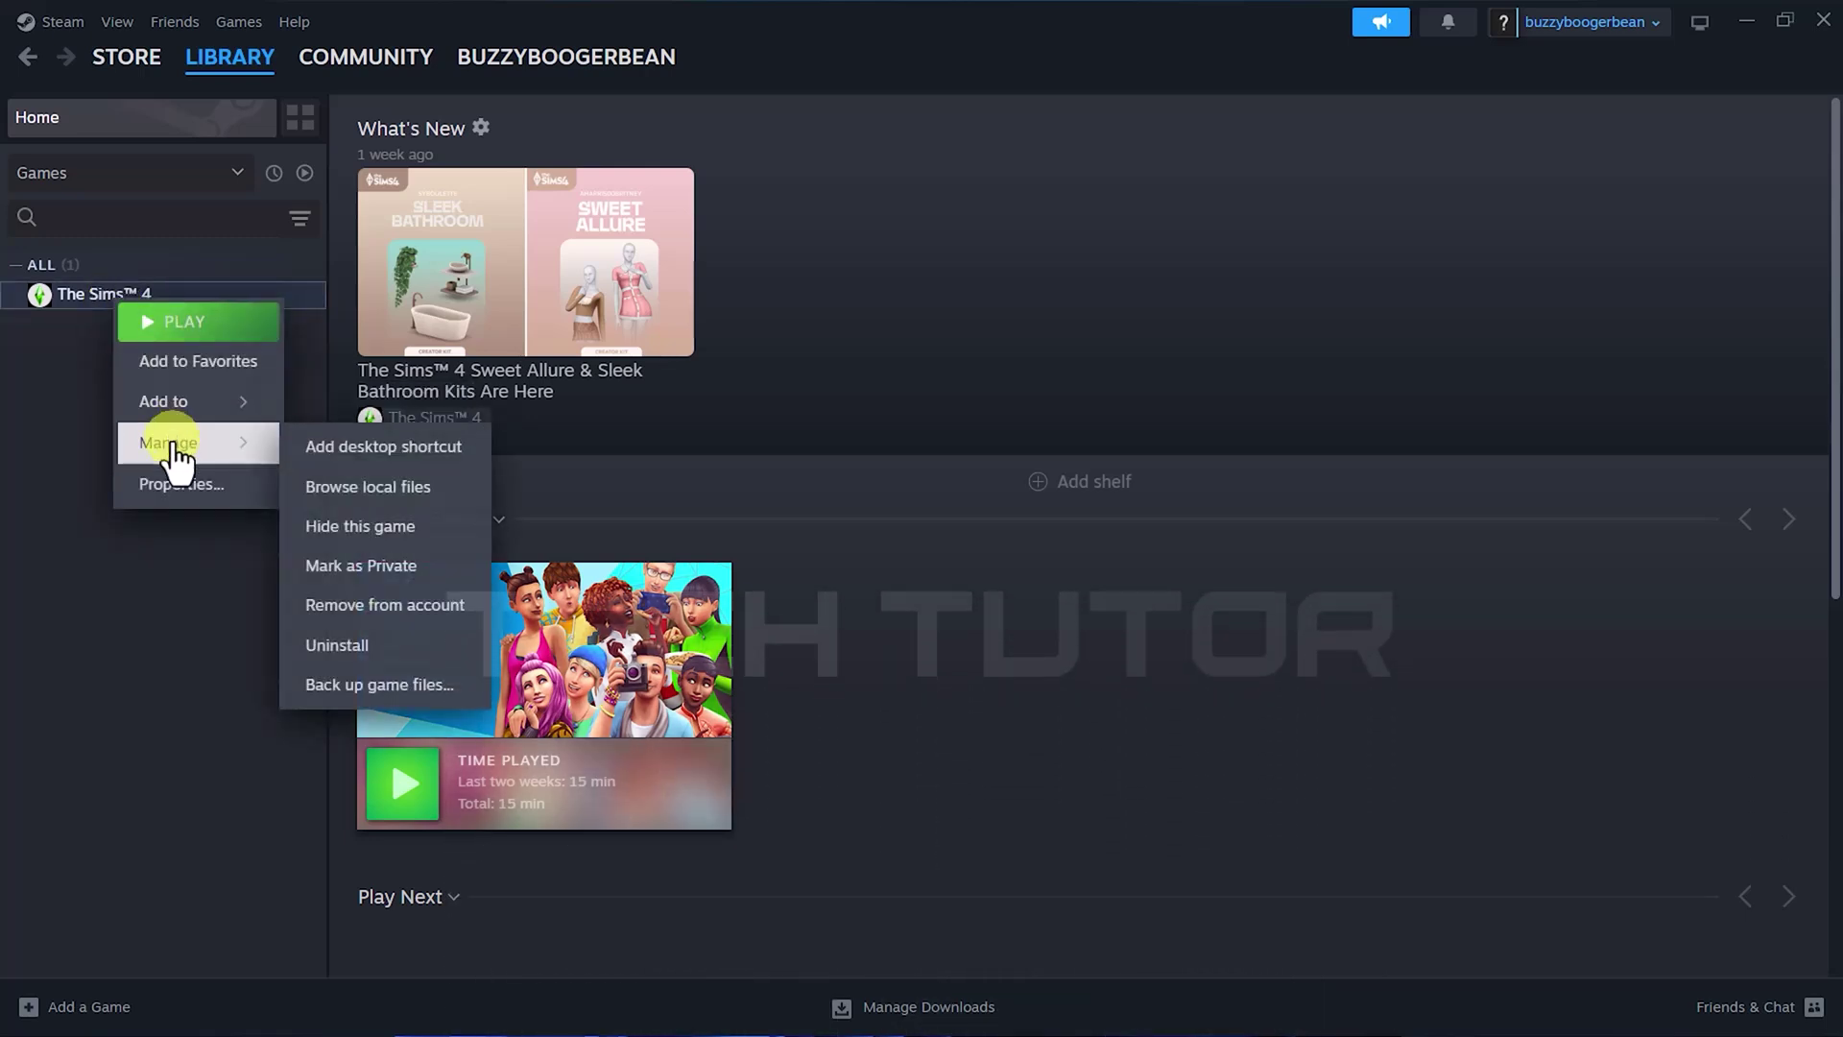
pyautogui.click(357, 499)
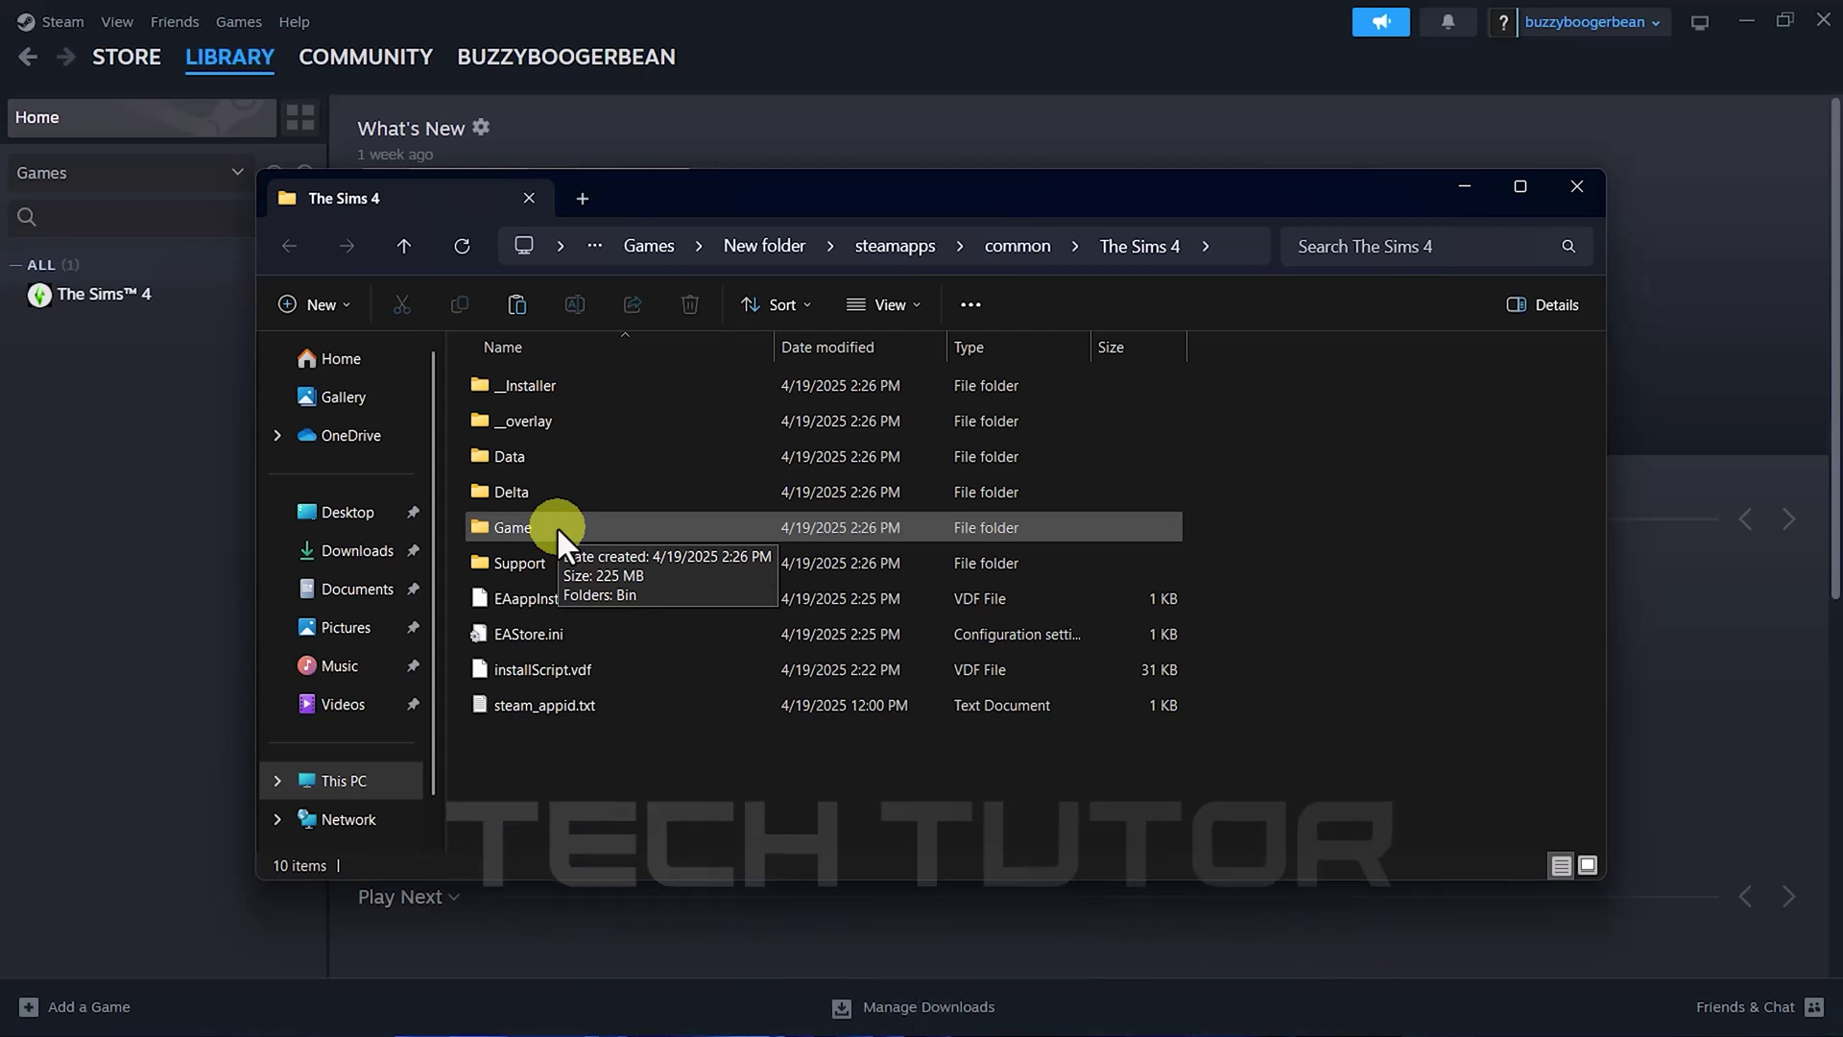
# Step: Delete steam_autocloud.vdf from the saves folder under Documents > Electronic Arts > The Sims 4
pyautogui.click(355, 586)
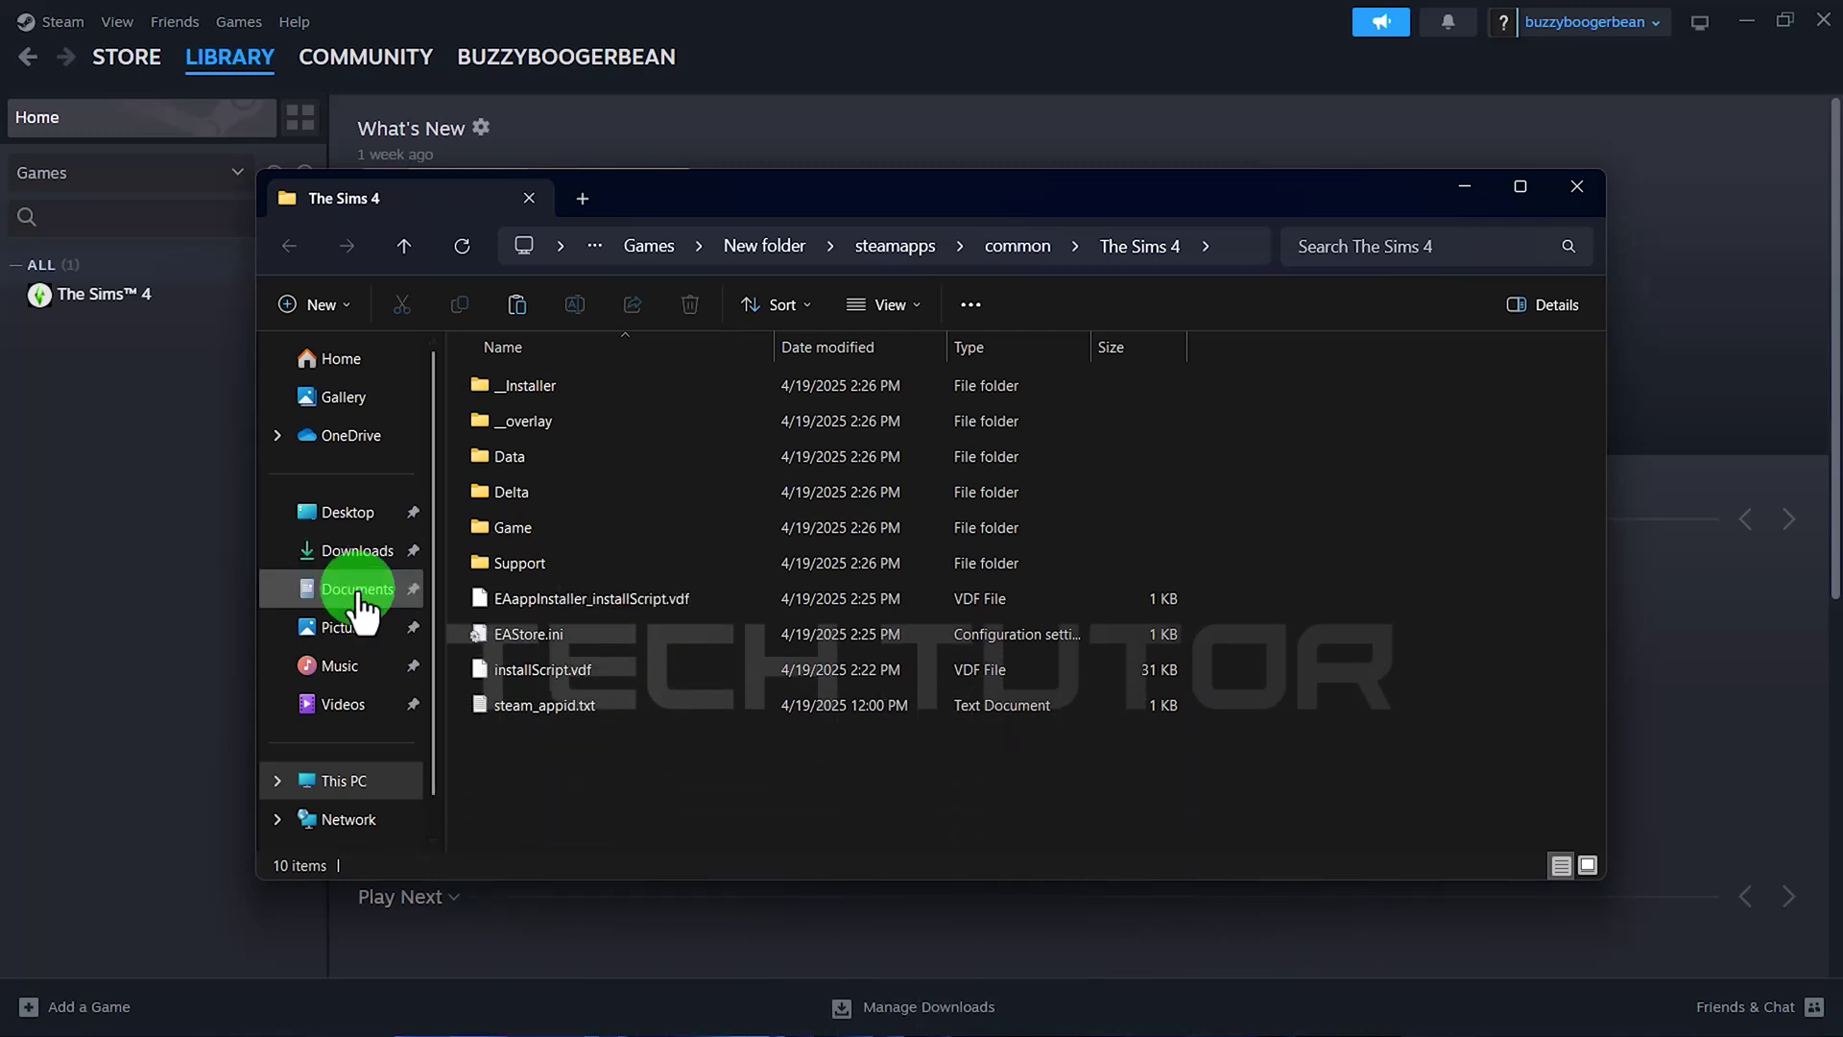
pyautogui.click(543, 422)
pyautogui.doubleClick(545, 428)
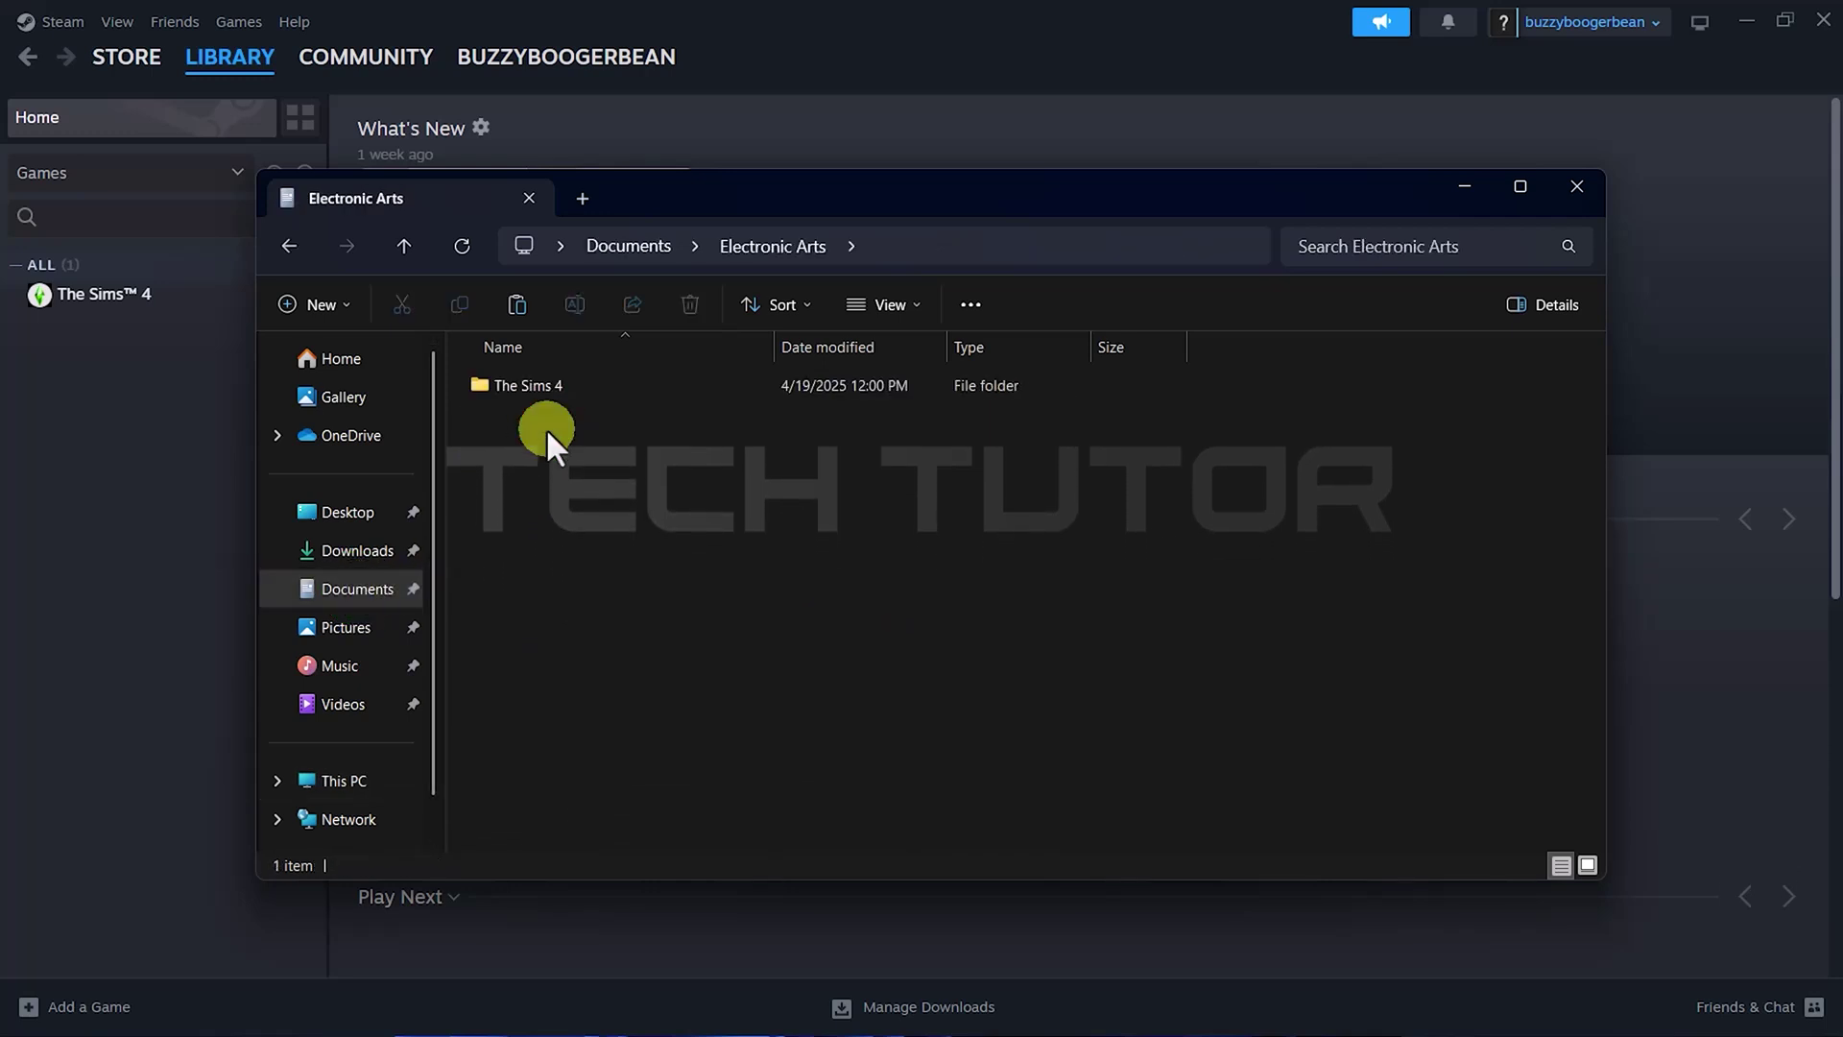
pyautogui.doubleClick(541, 392)
pyautogui.doubleClick(539, 386)
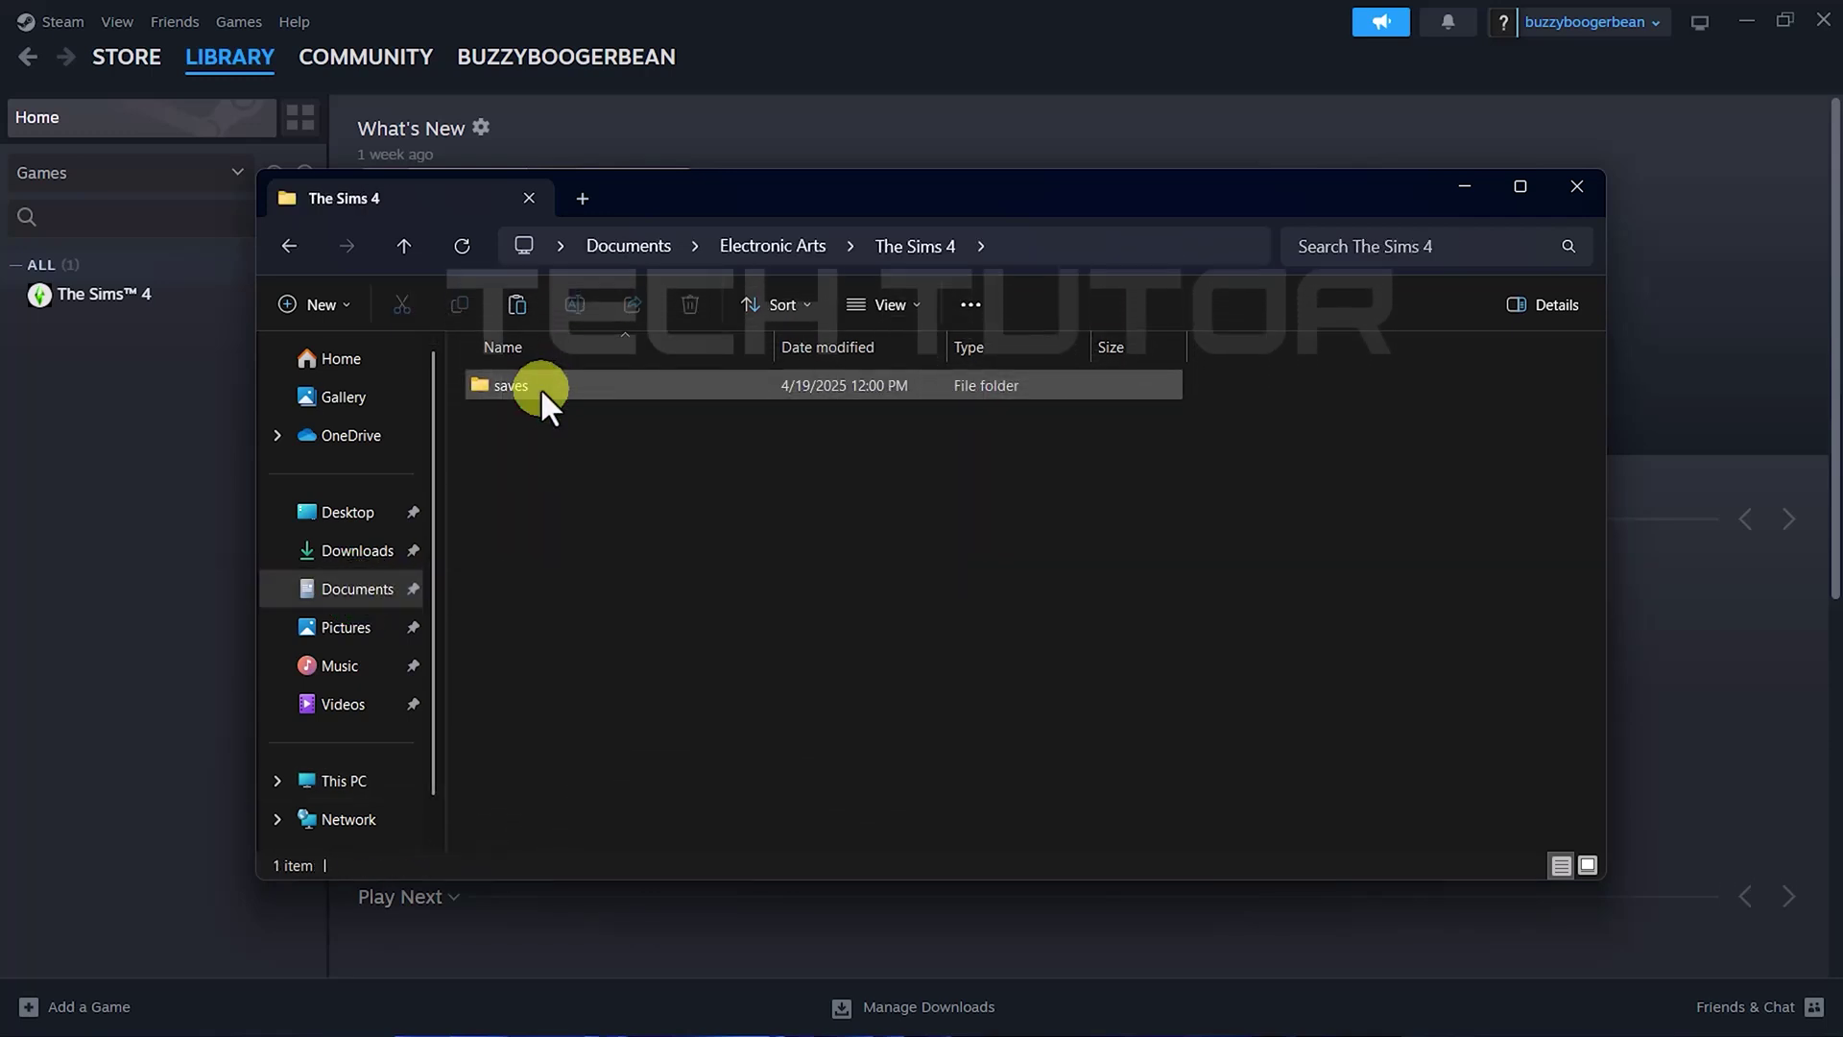
pyautogui.click(540, 388)
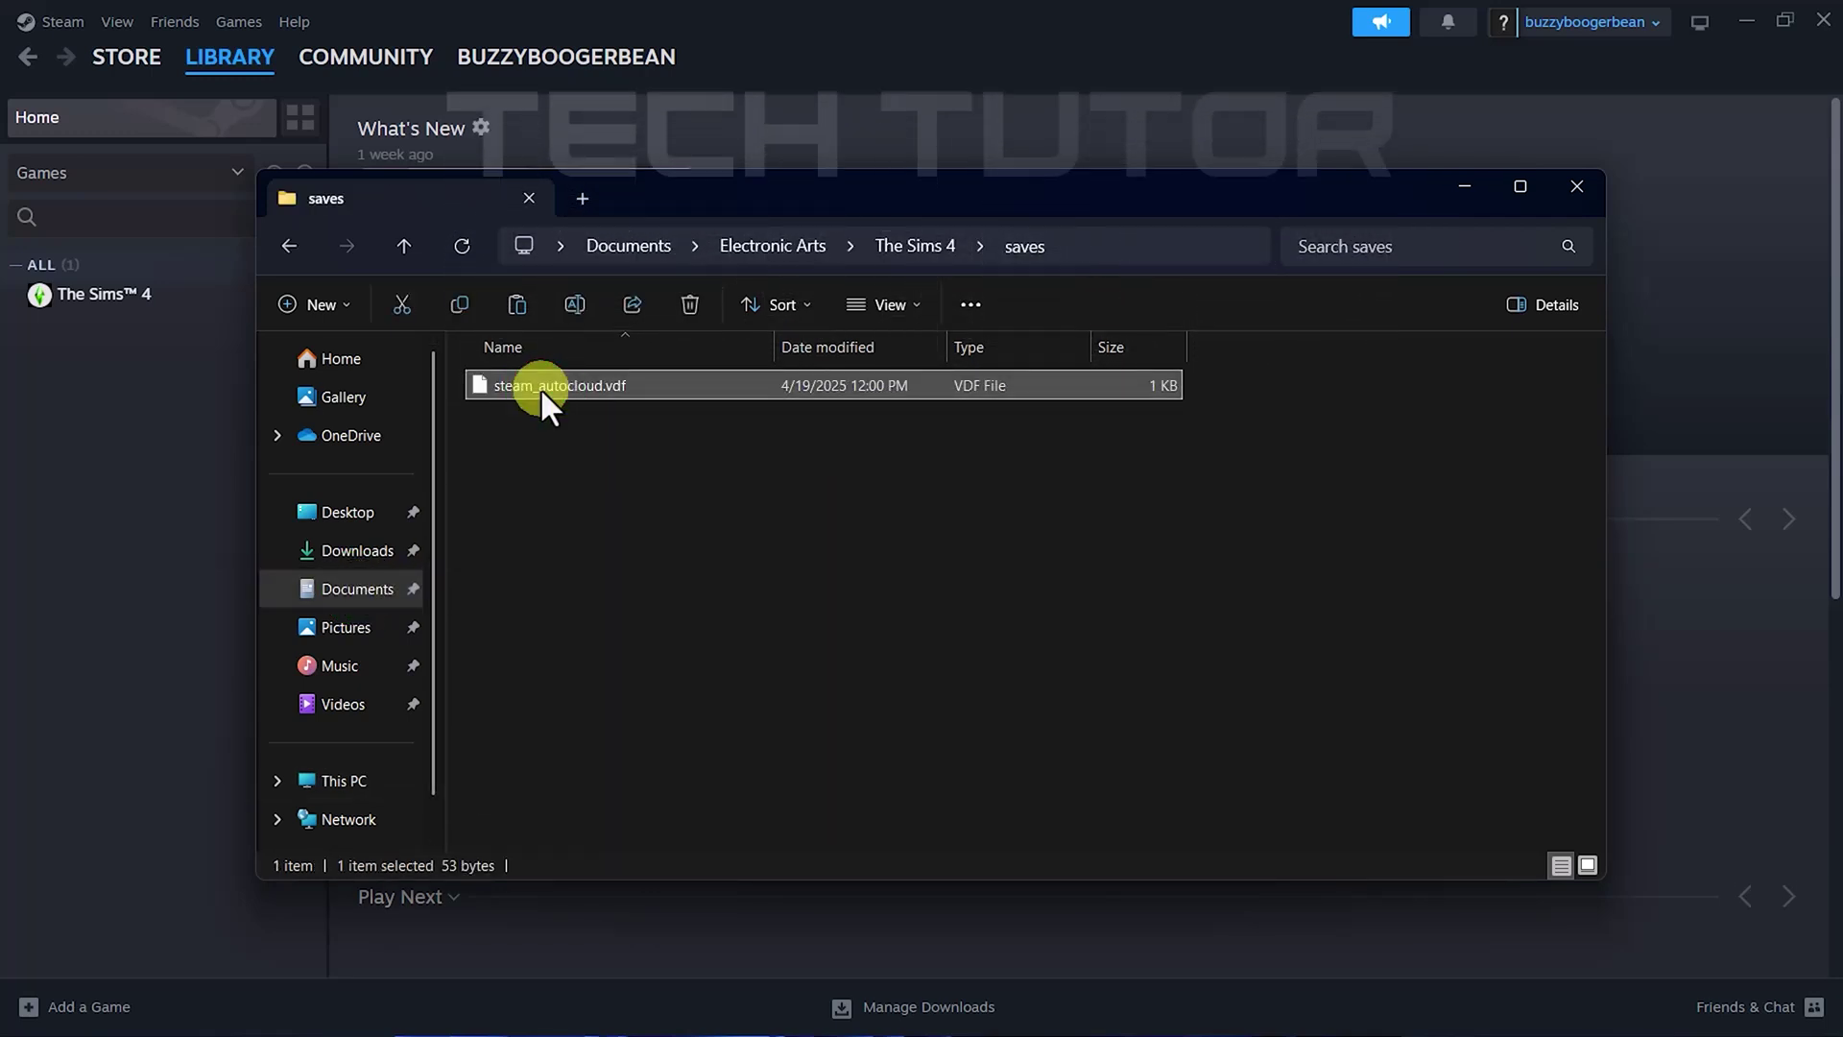
pyautogui.click(690, 313)
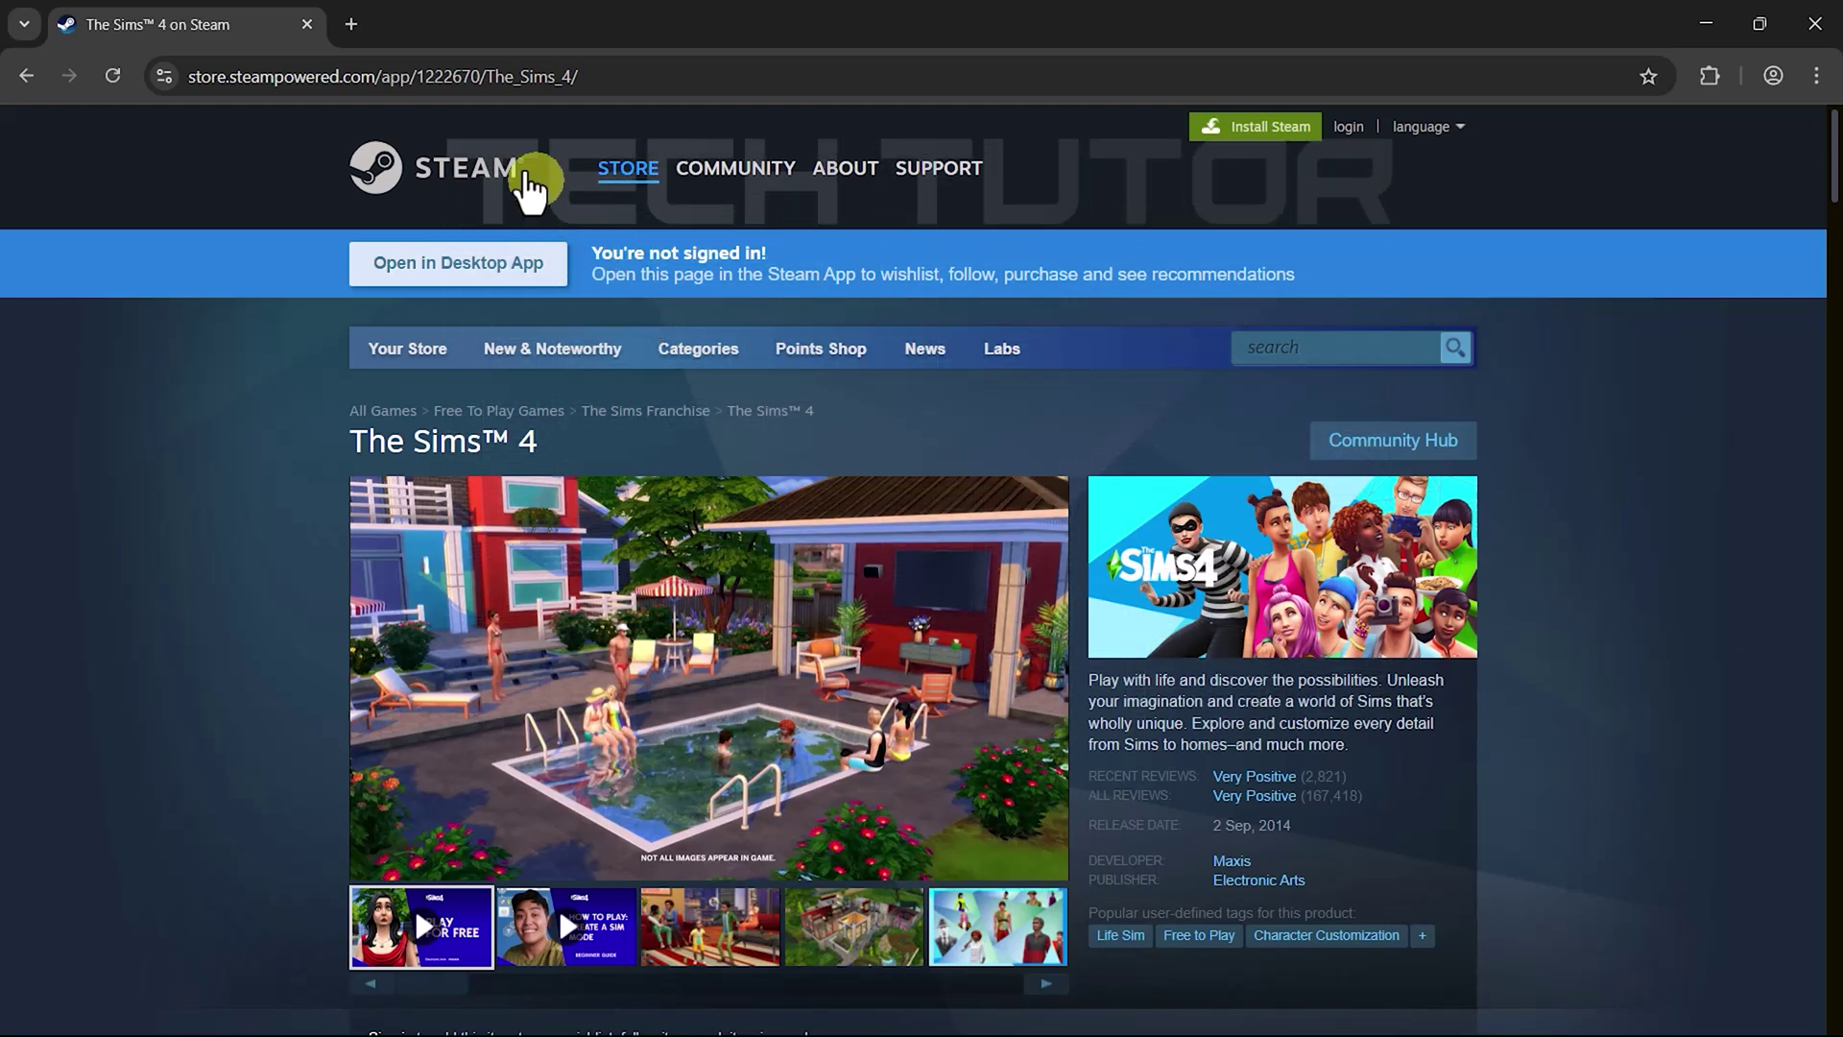
# Step: Copy the app ID 1222670 from the web address of The Sims 4 store page
pyautogui.moveTo(419, 82); pyautogui.dragTo(473, 91)
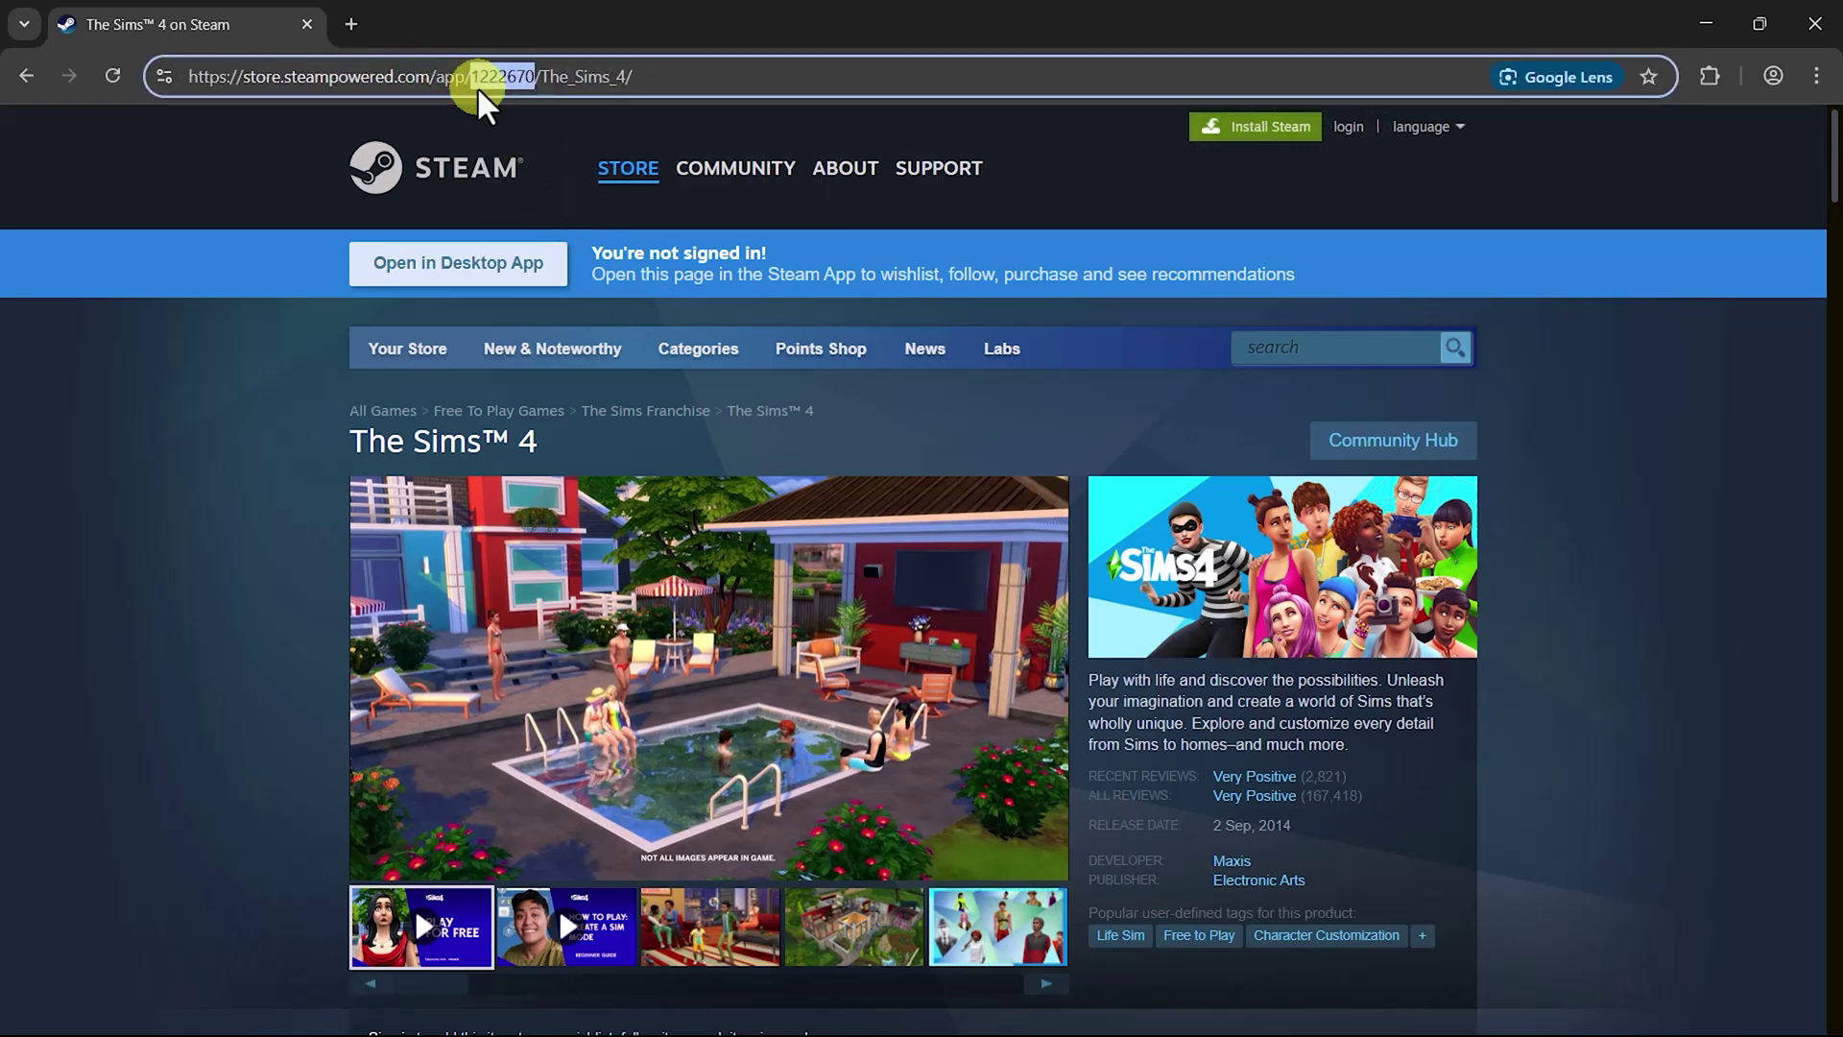
pyautogui.rightClick(499, 96)
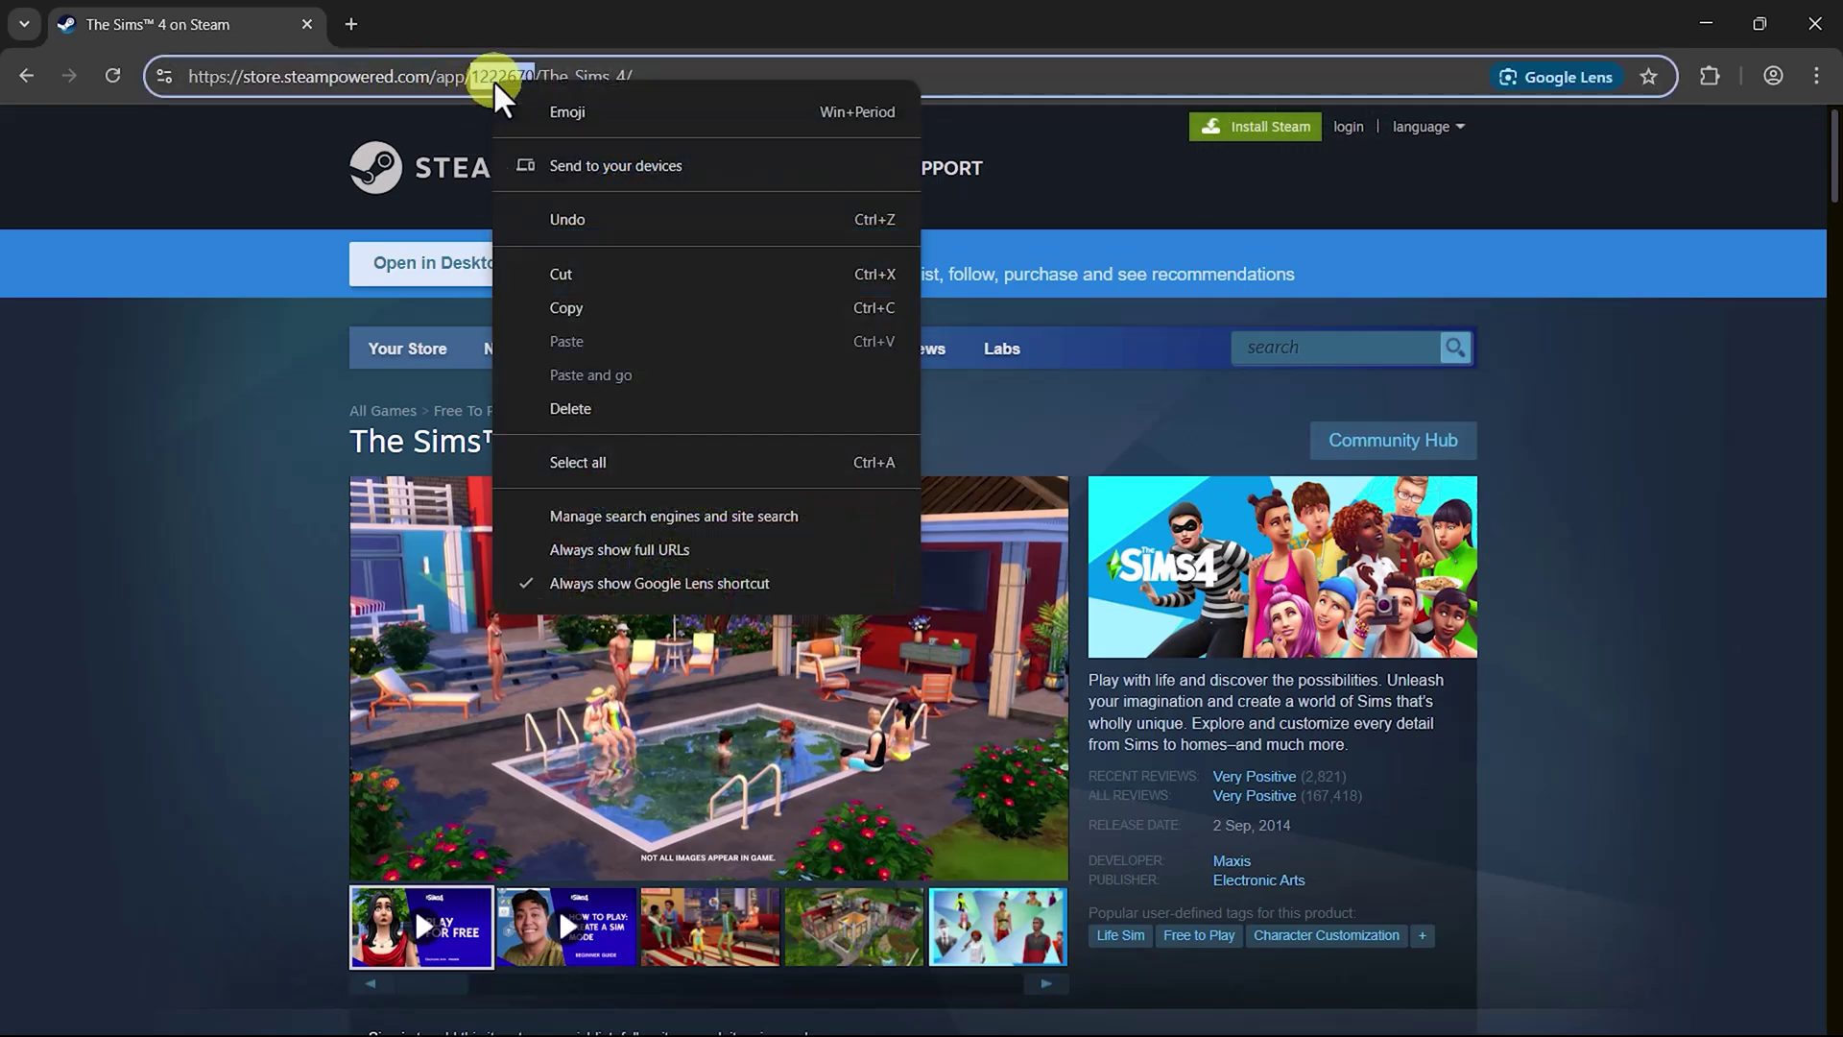
pyautogui.click(557, 308)
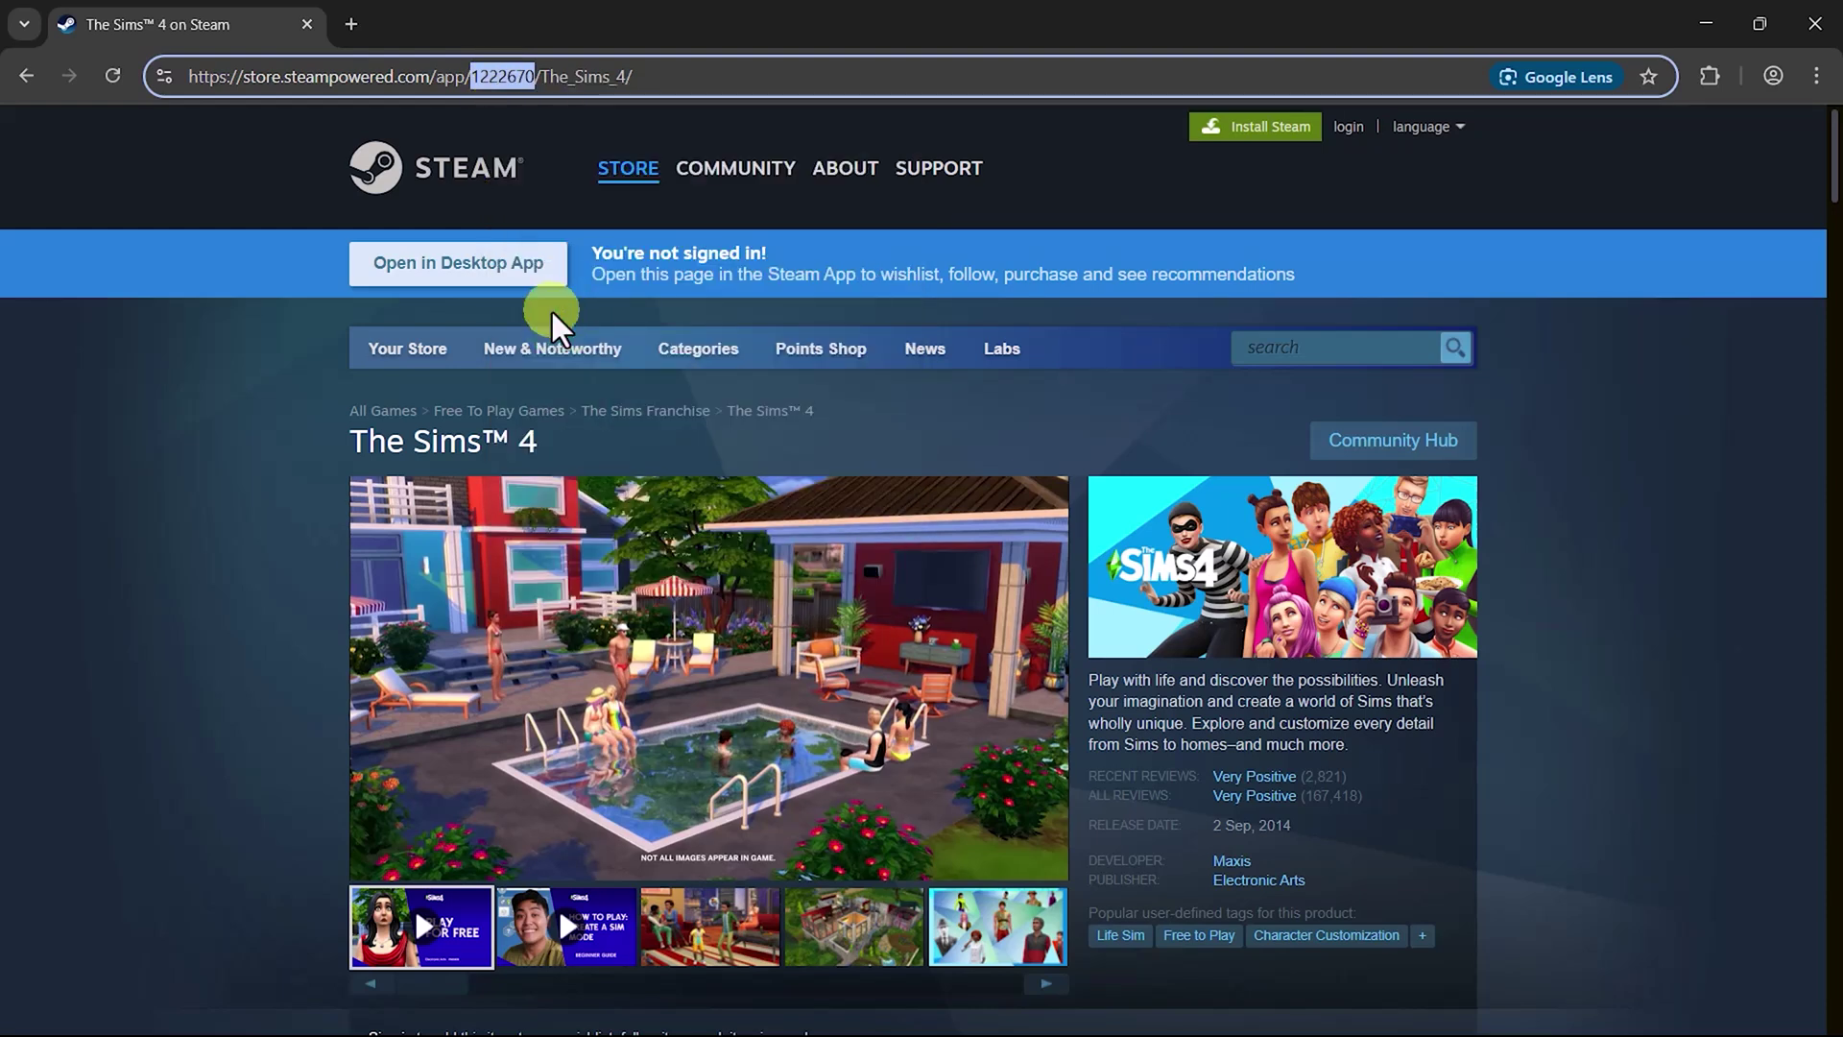
# Step: In File Explorer, open the account's numbered folder inside C:\Program Files (x86)\Steam\userdata
pyautogui.press('super+e')
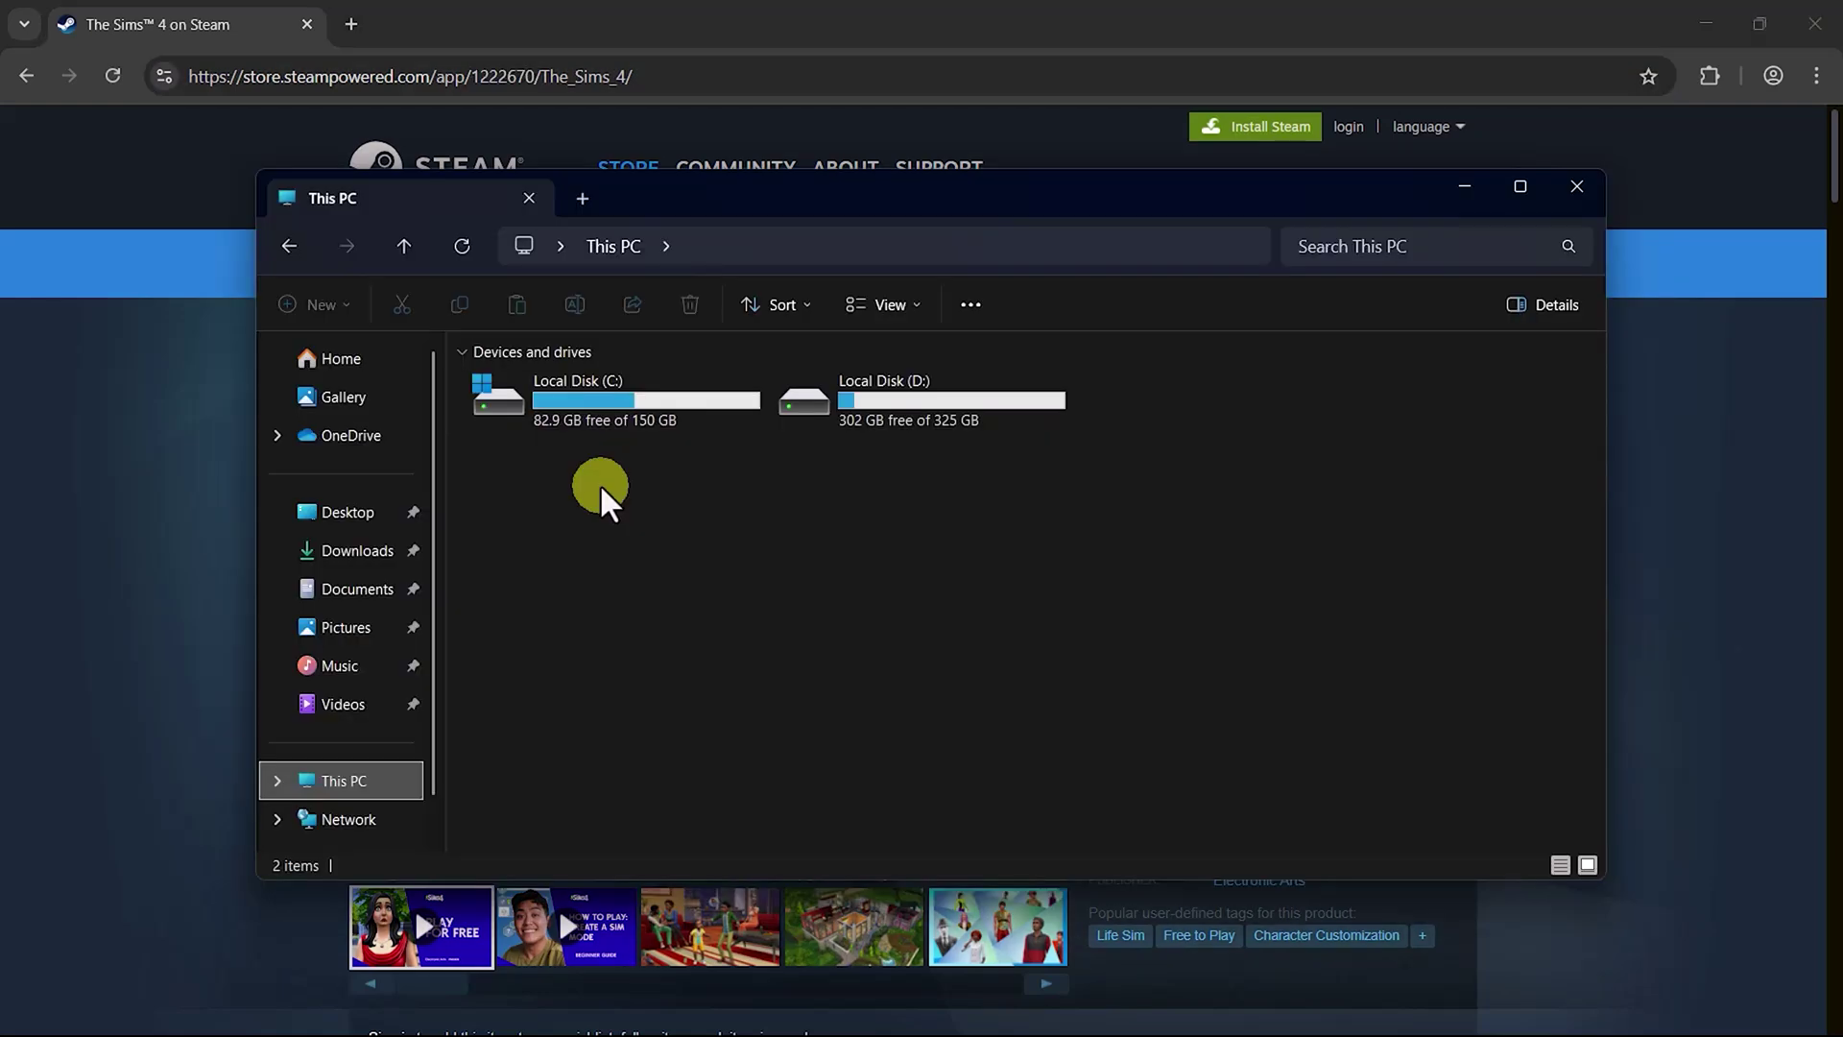
pyautogui.doubleClick(599, 426)
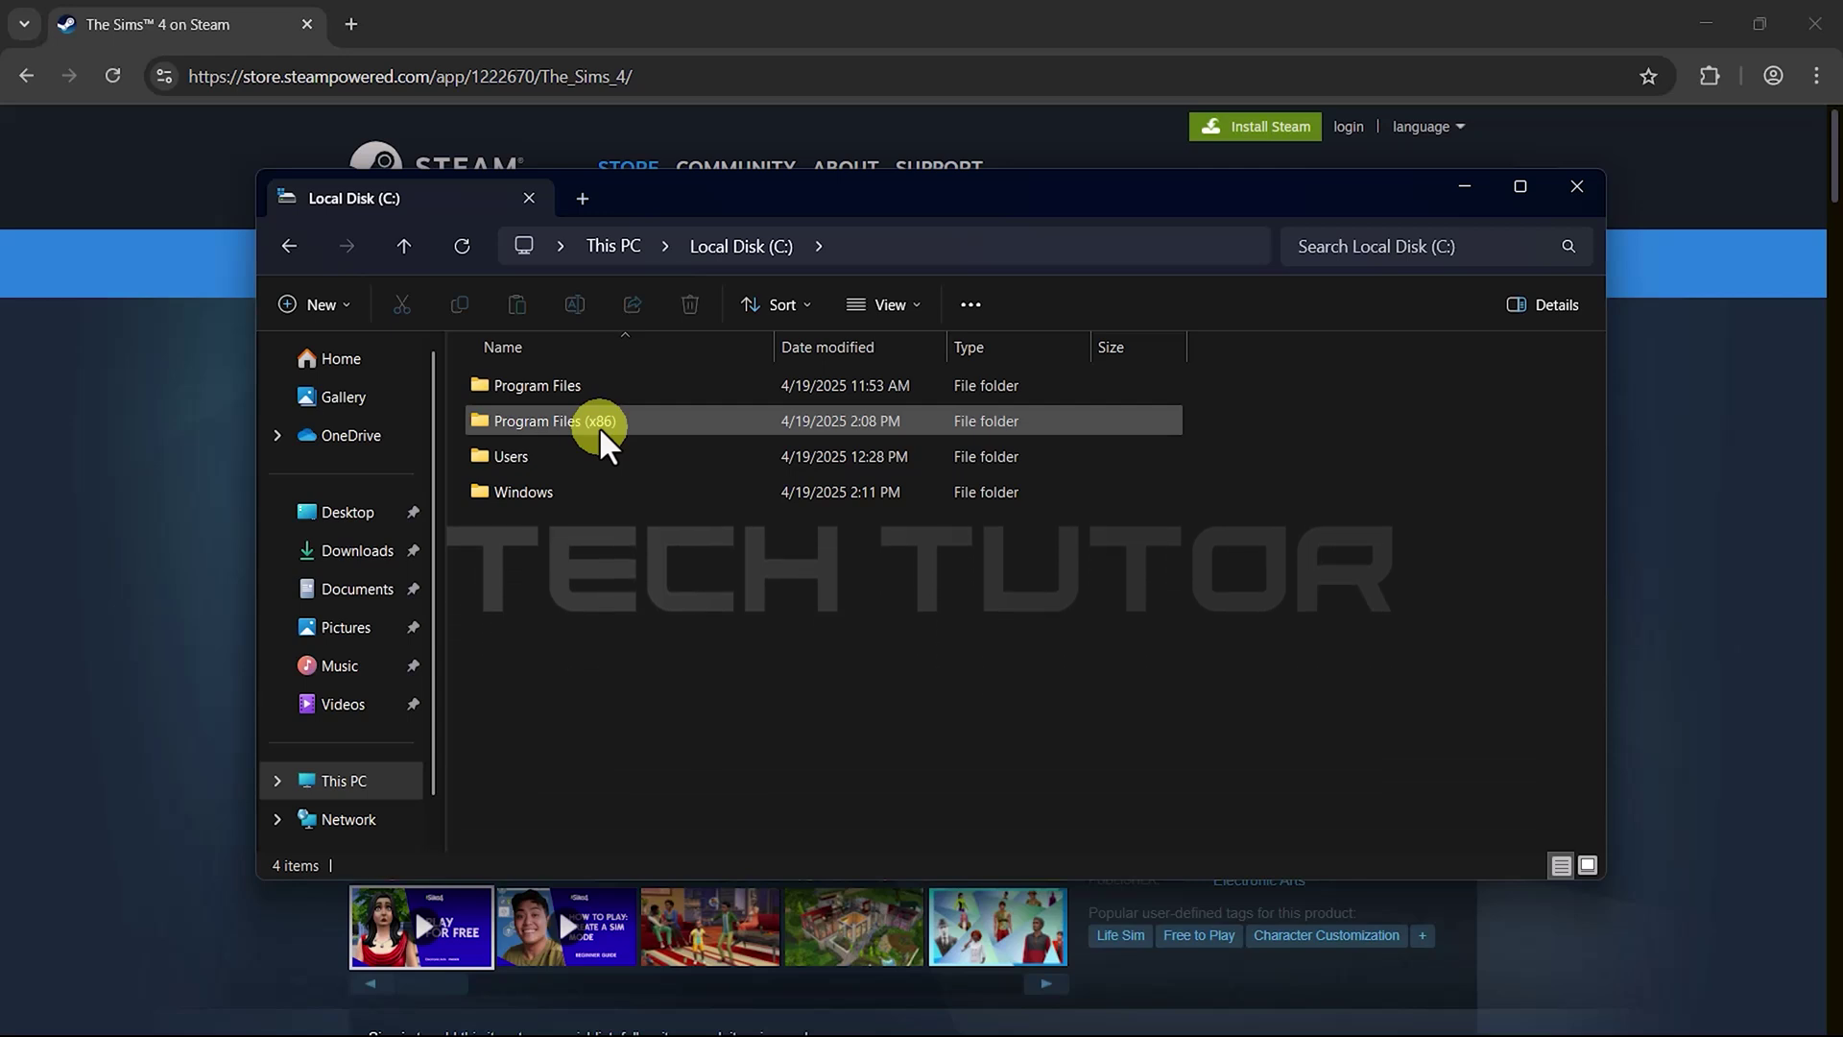
pyautogui.click(597, 424)
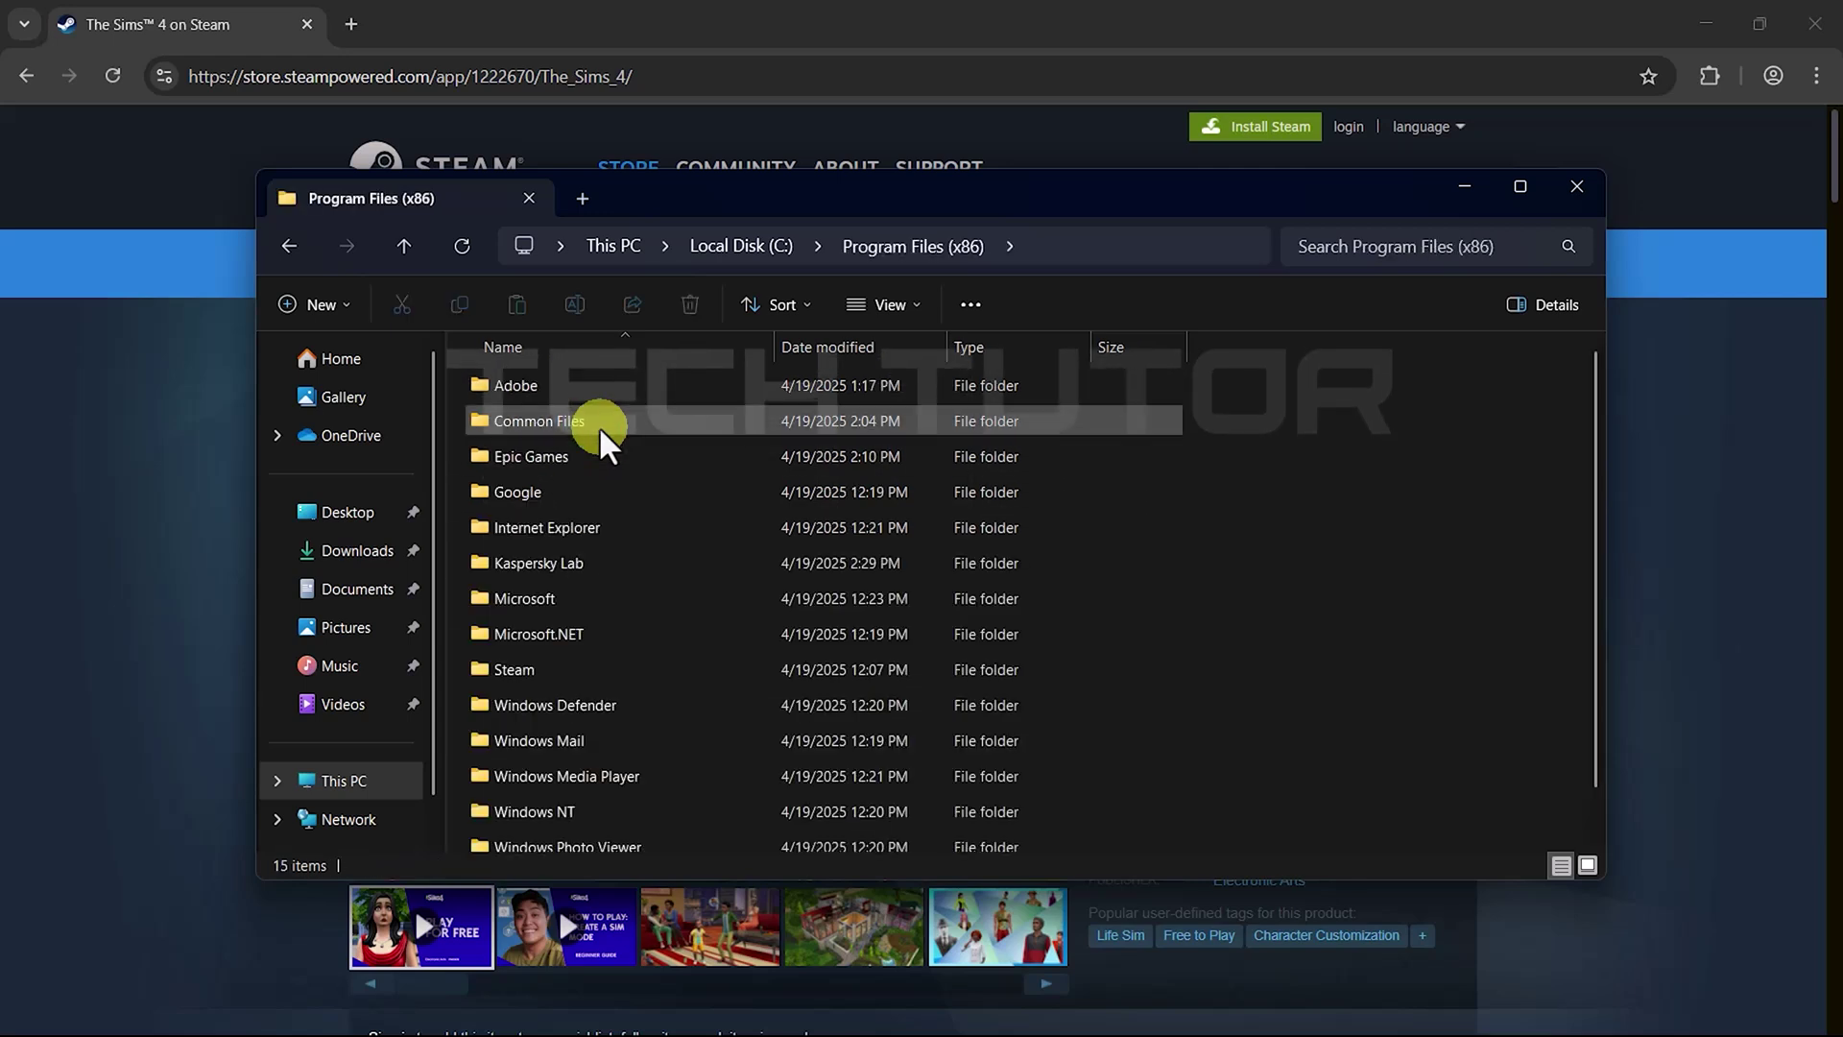
pyautogui.click(529, 671)
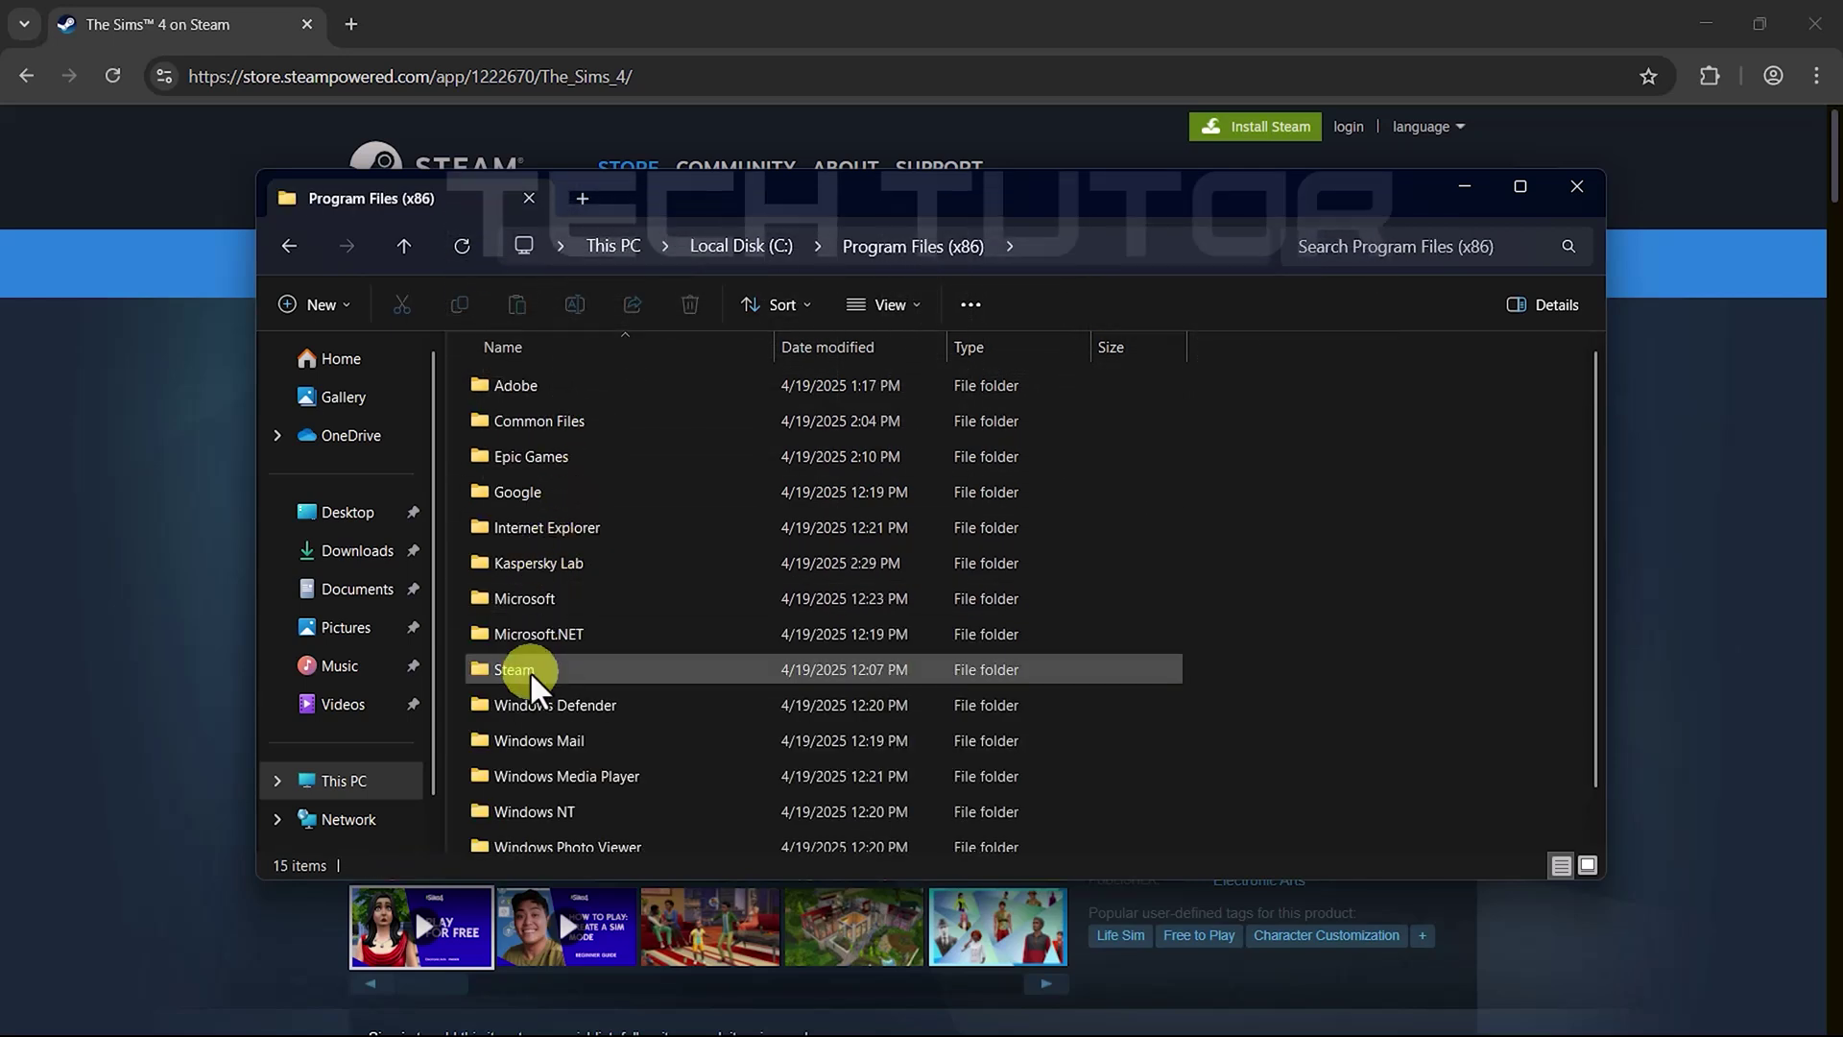
pyautogui.doubleClick(530, 671)
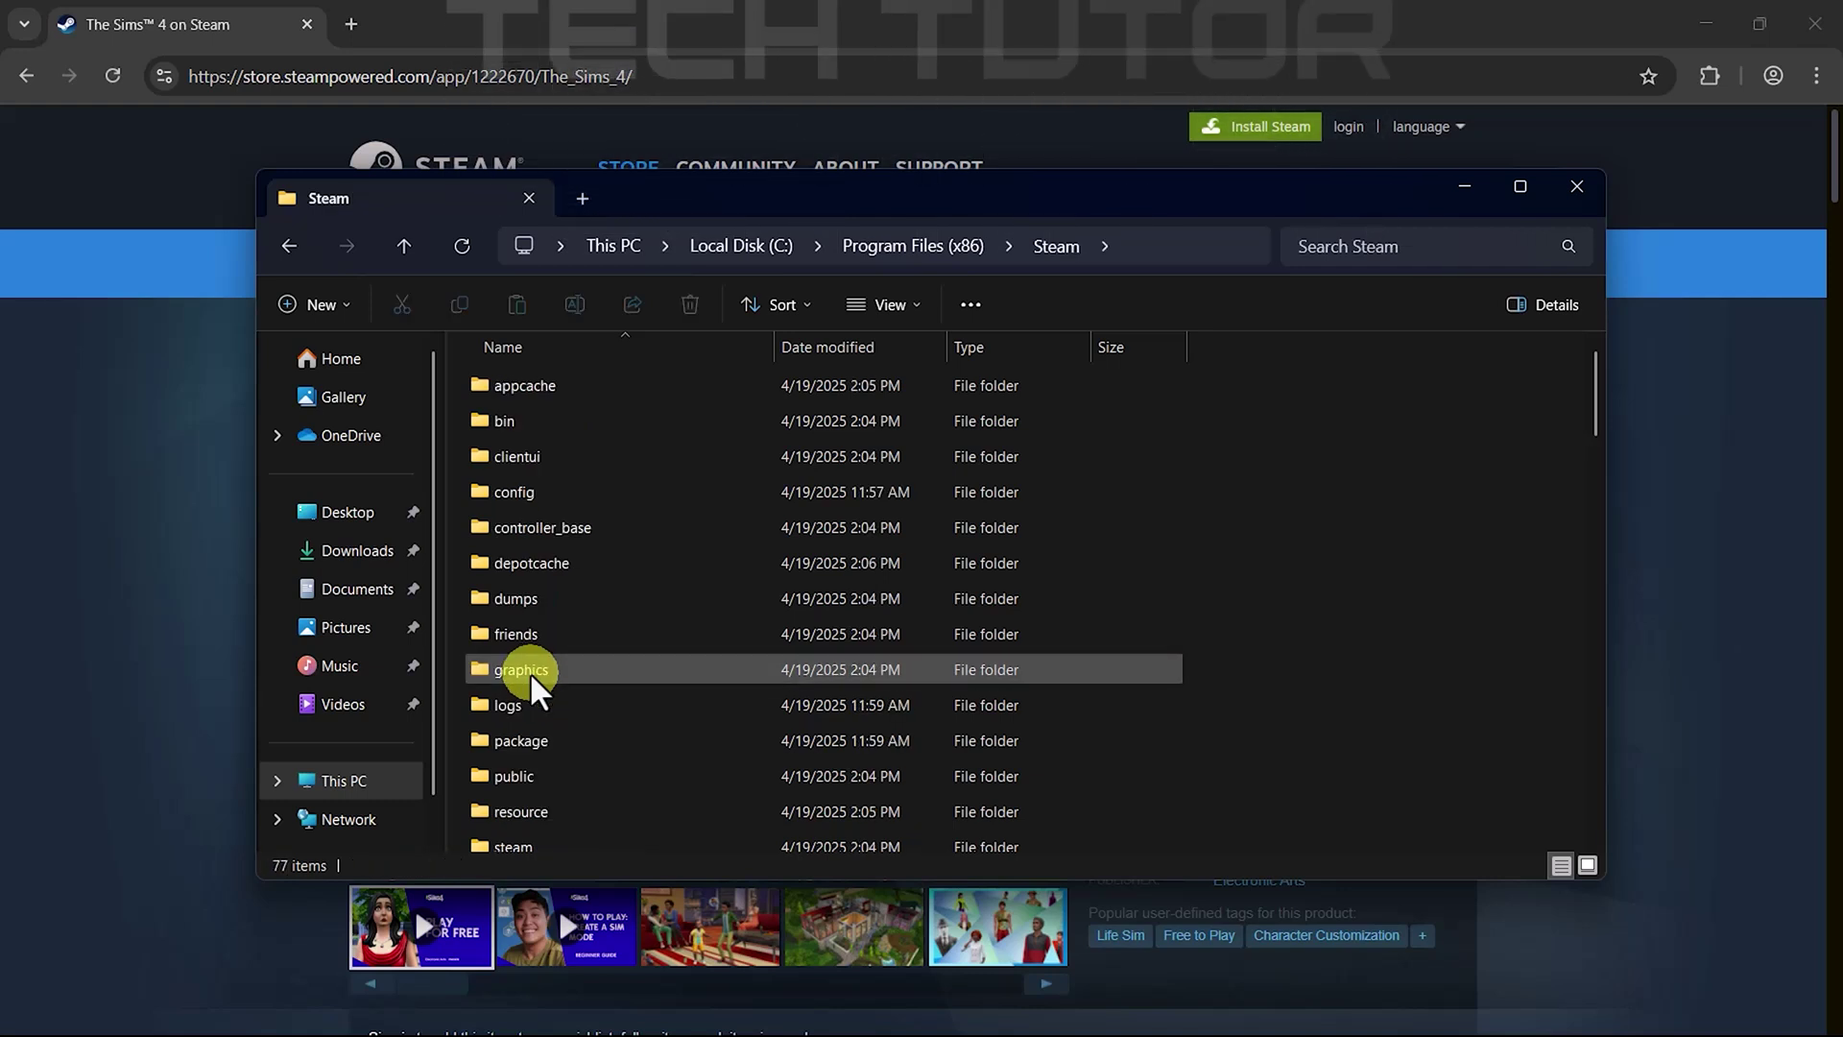
pyautogui.scroll(-2, 529, 672)
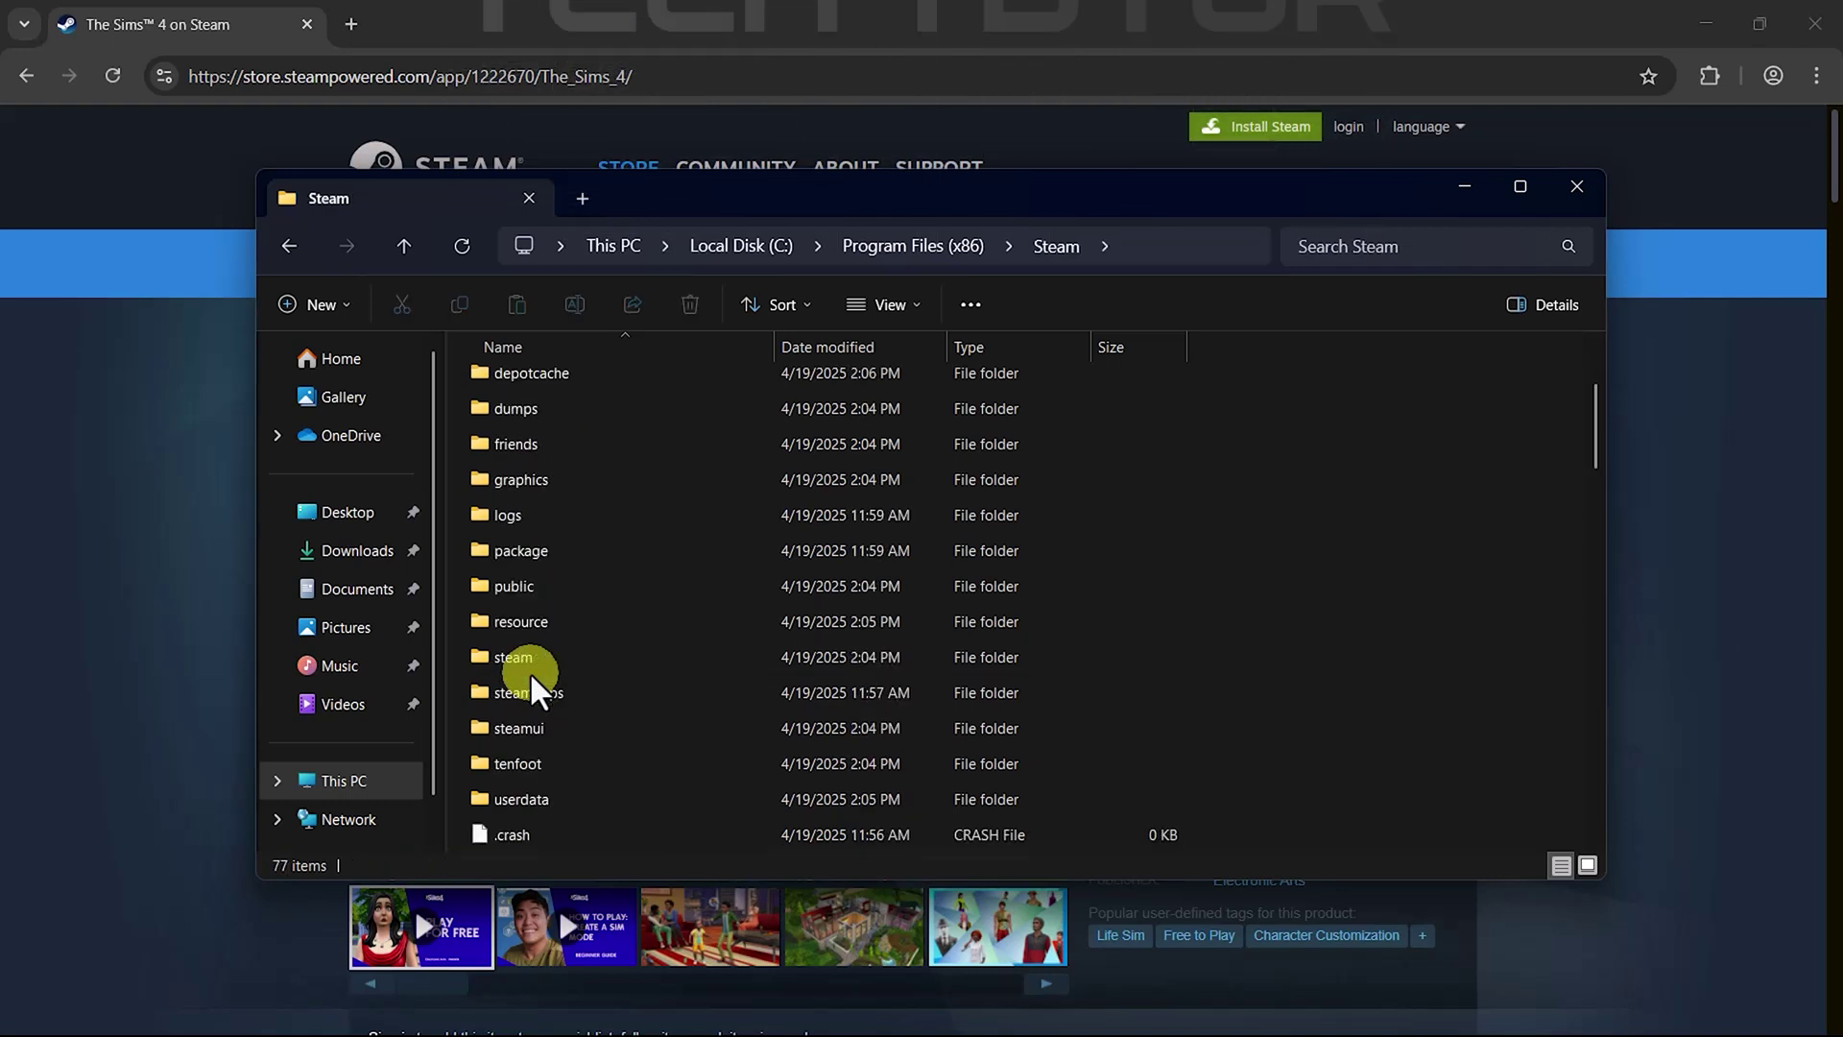
pyautogui.doubleClick(517, 799)
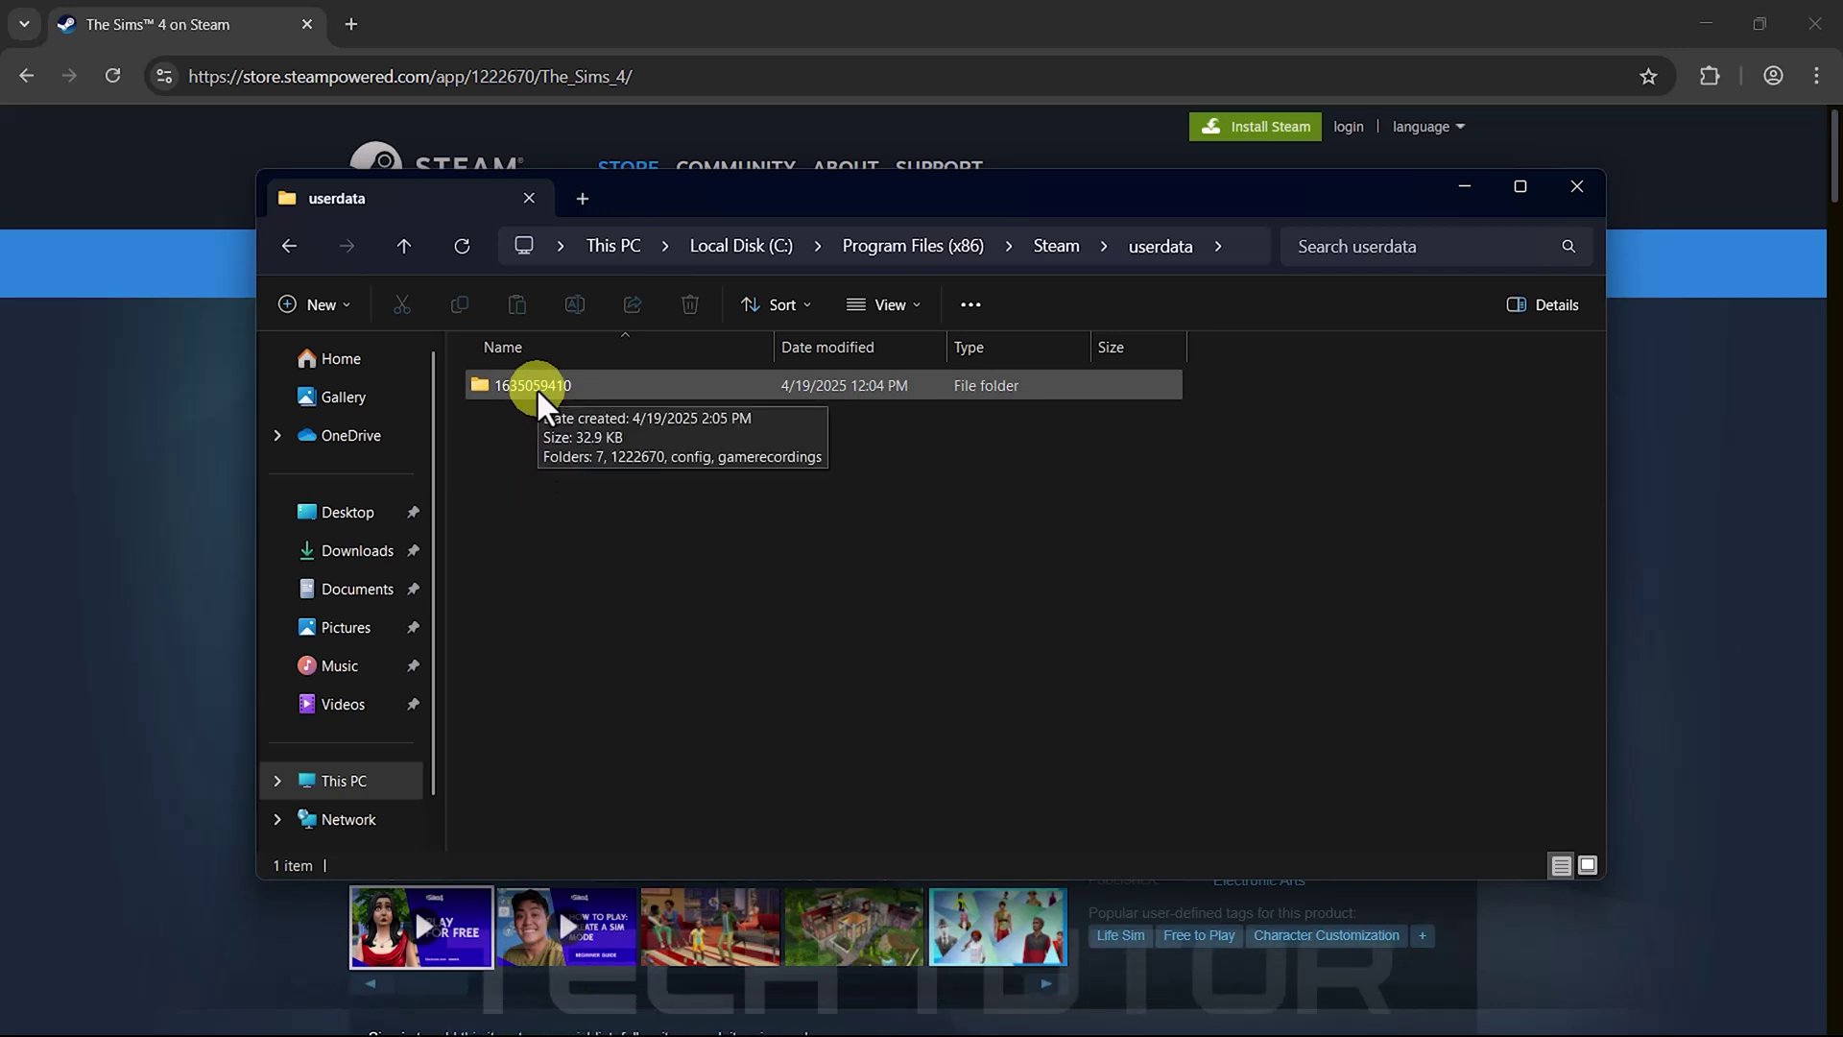
pyautogui.doubleClick(538, 388)
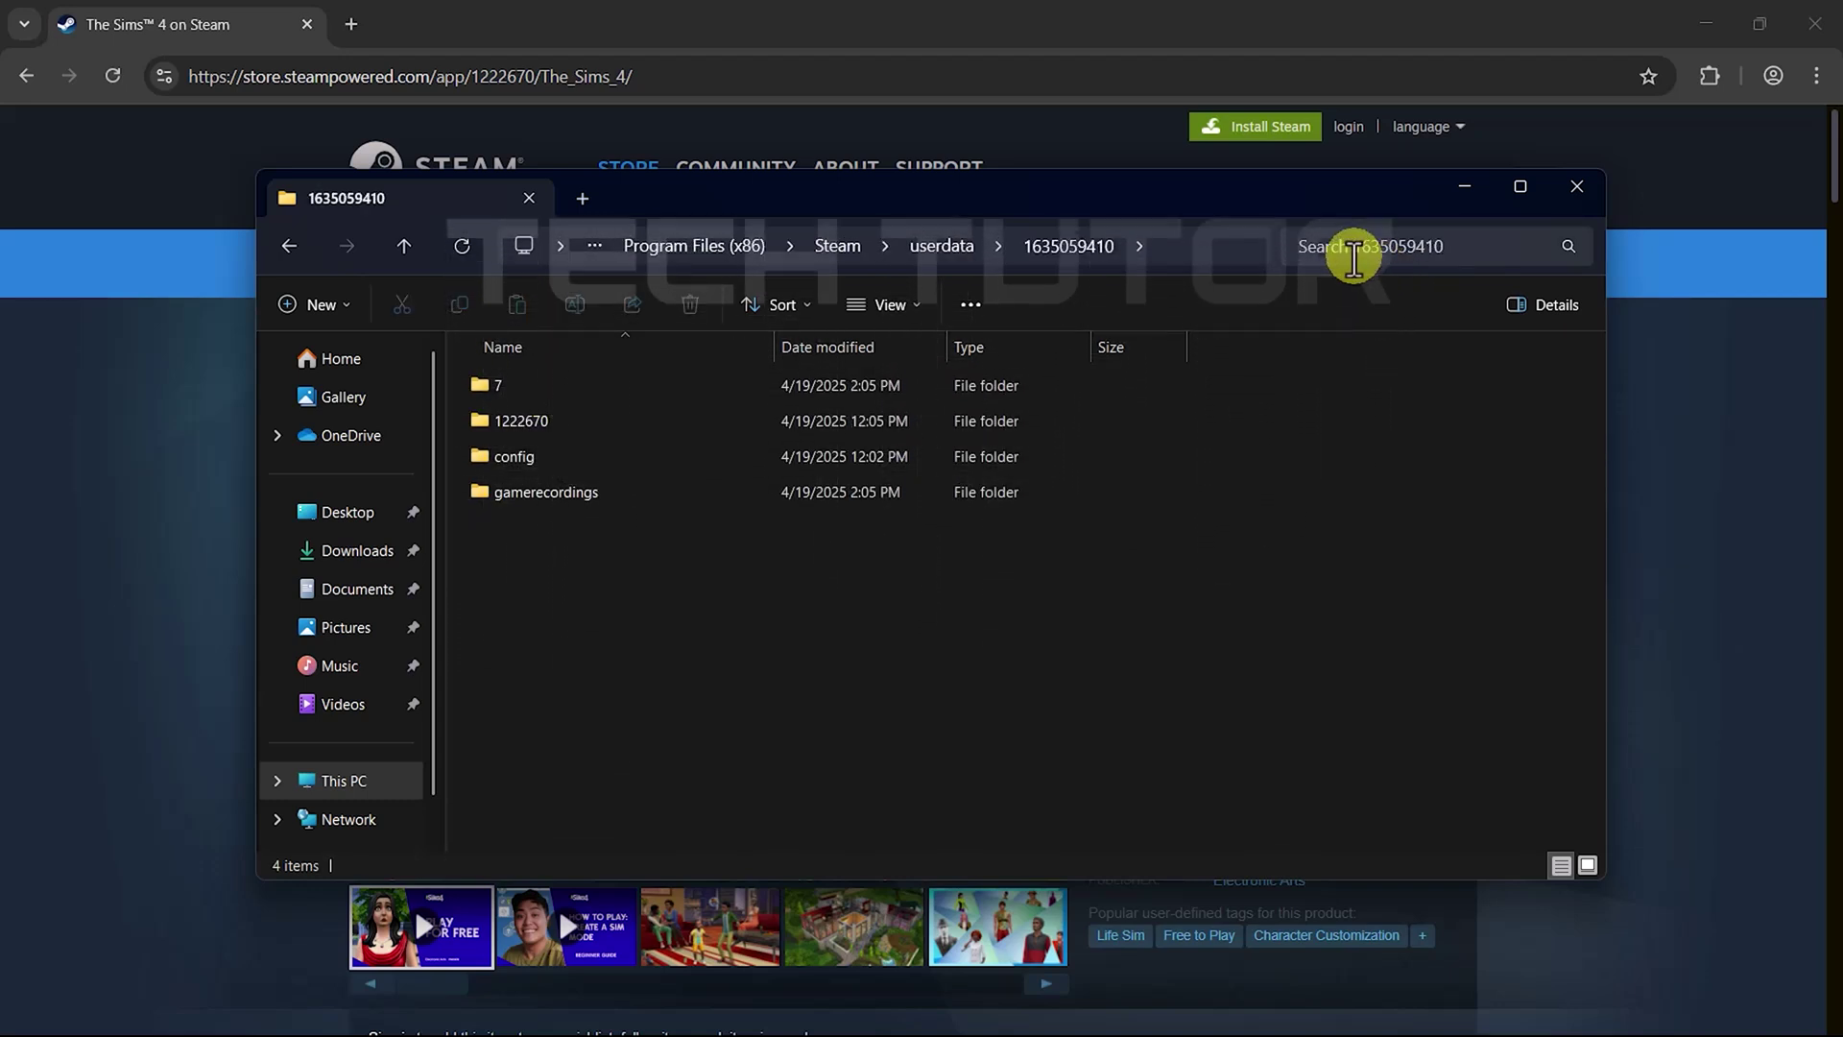
# Step: Search the account folder for 1222670 and delete steam_autocloud.vdf from the matching game folder
pyautogui.click(1354, 248)
pyautogui.write('1222670')
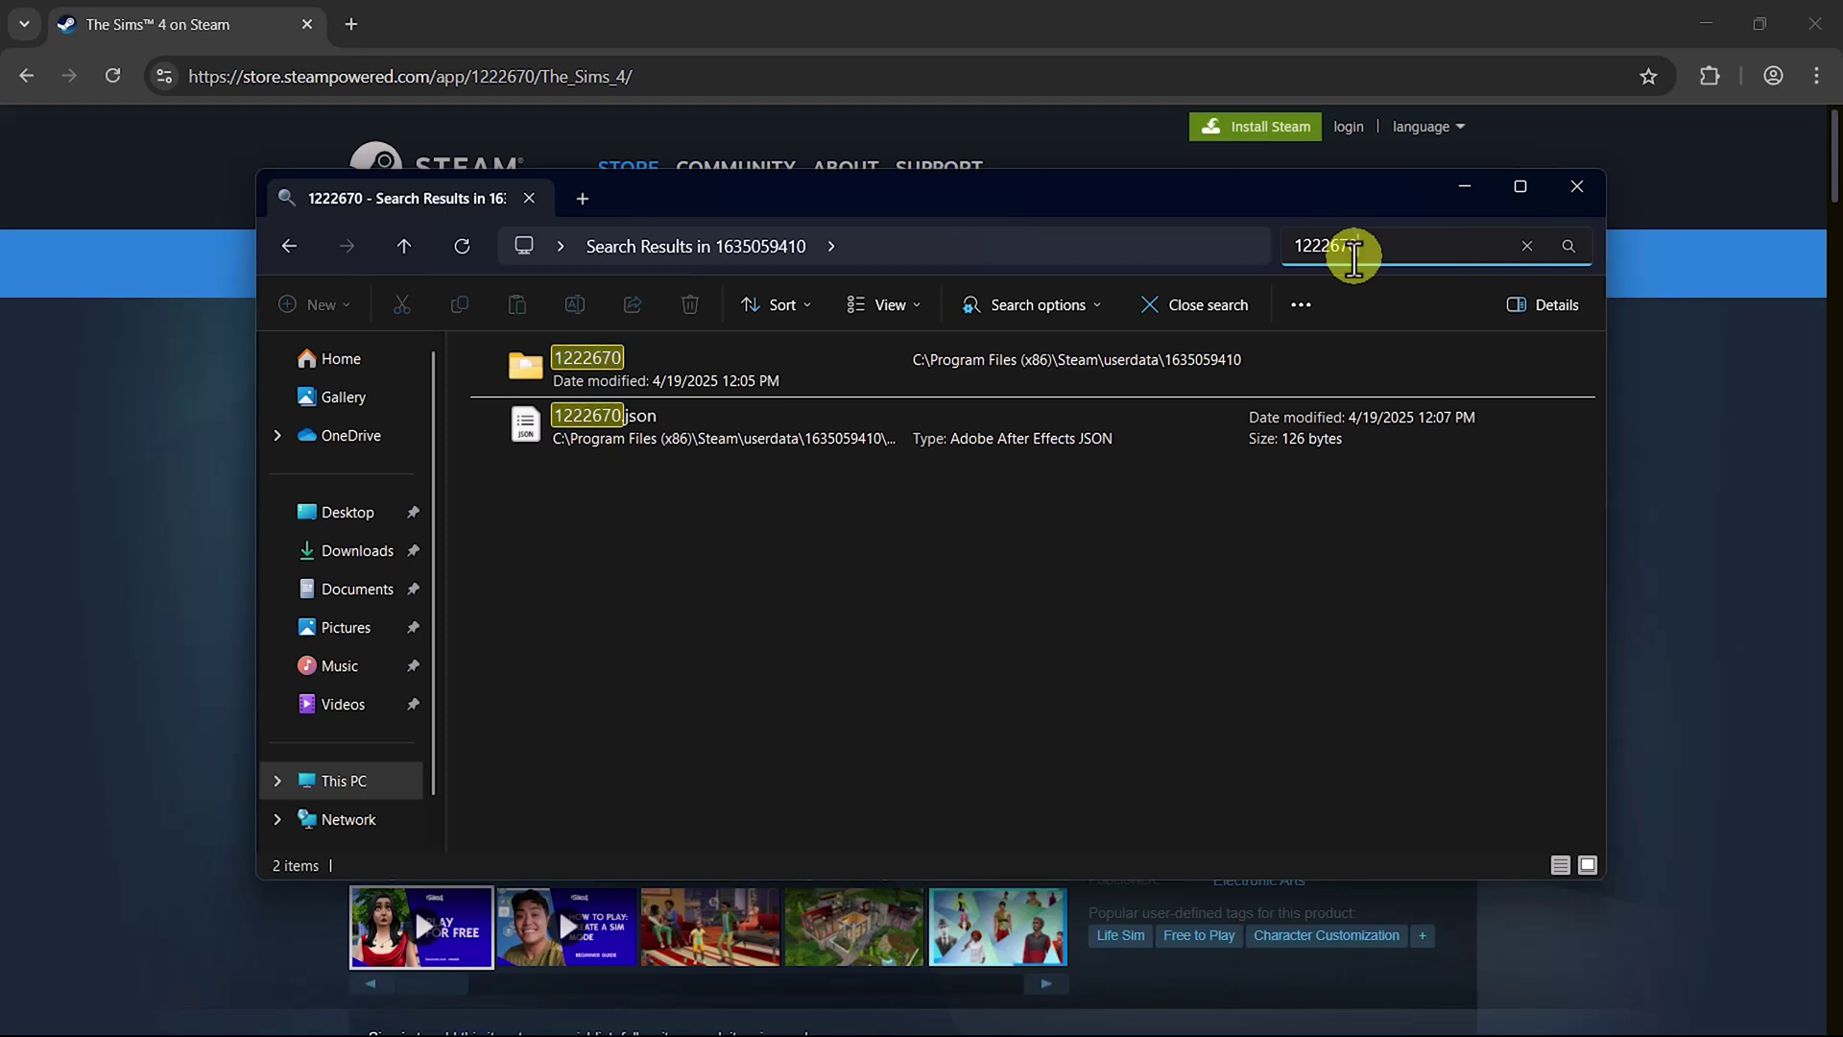
pyautogui.doubleClick(596, 384)
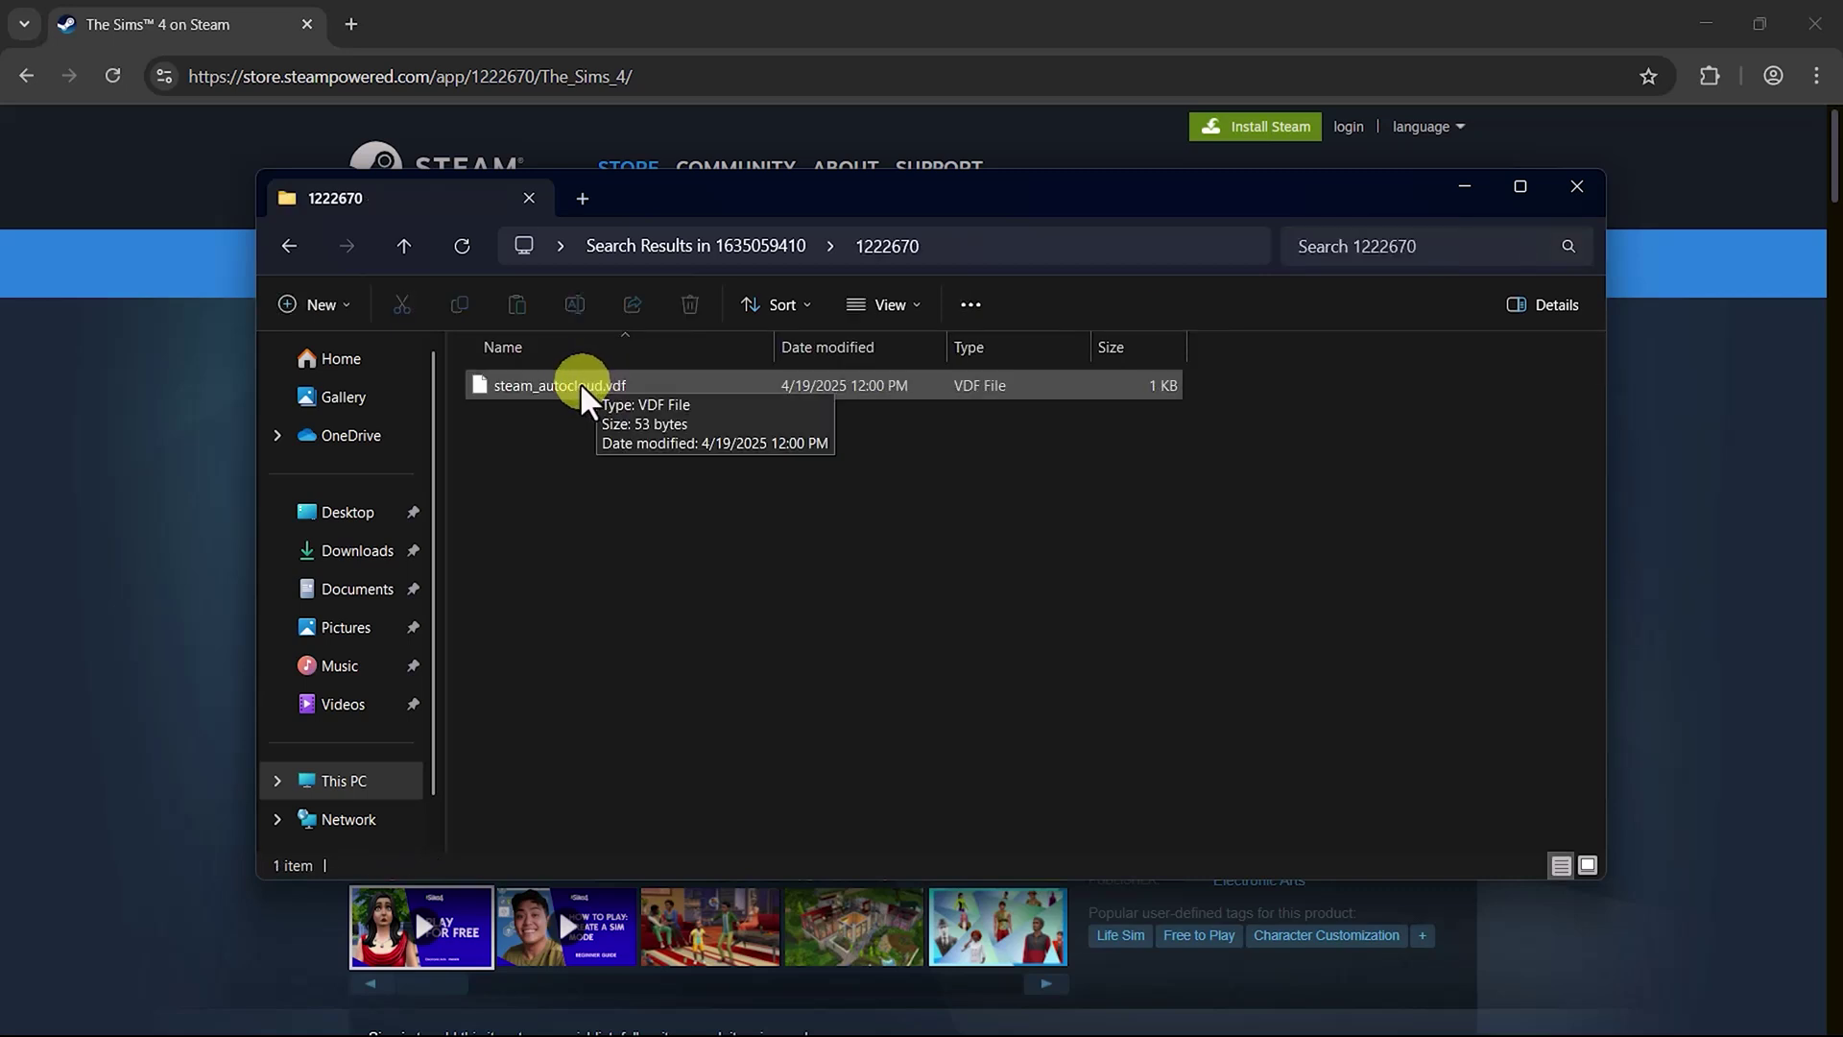
pyautogui.click(552, 395)
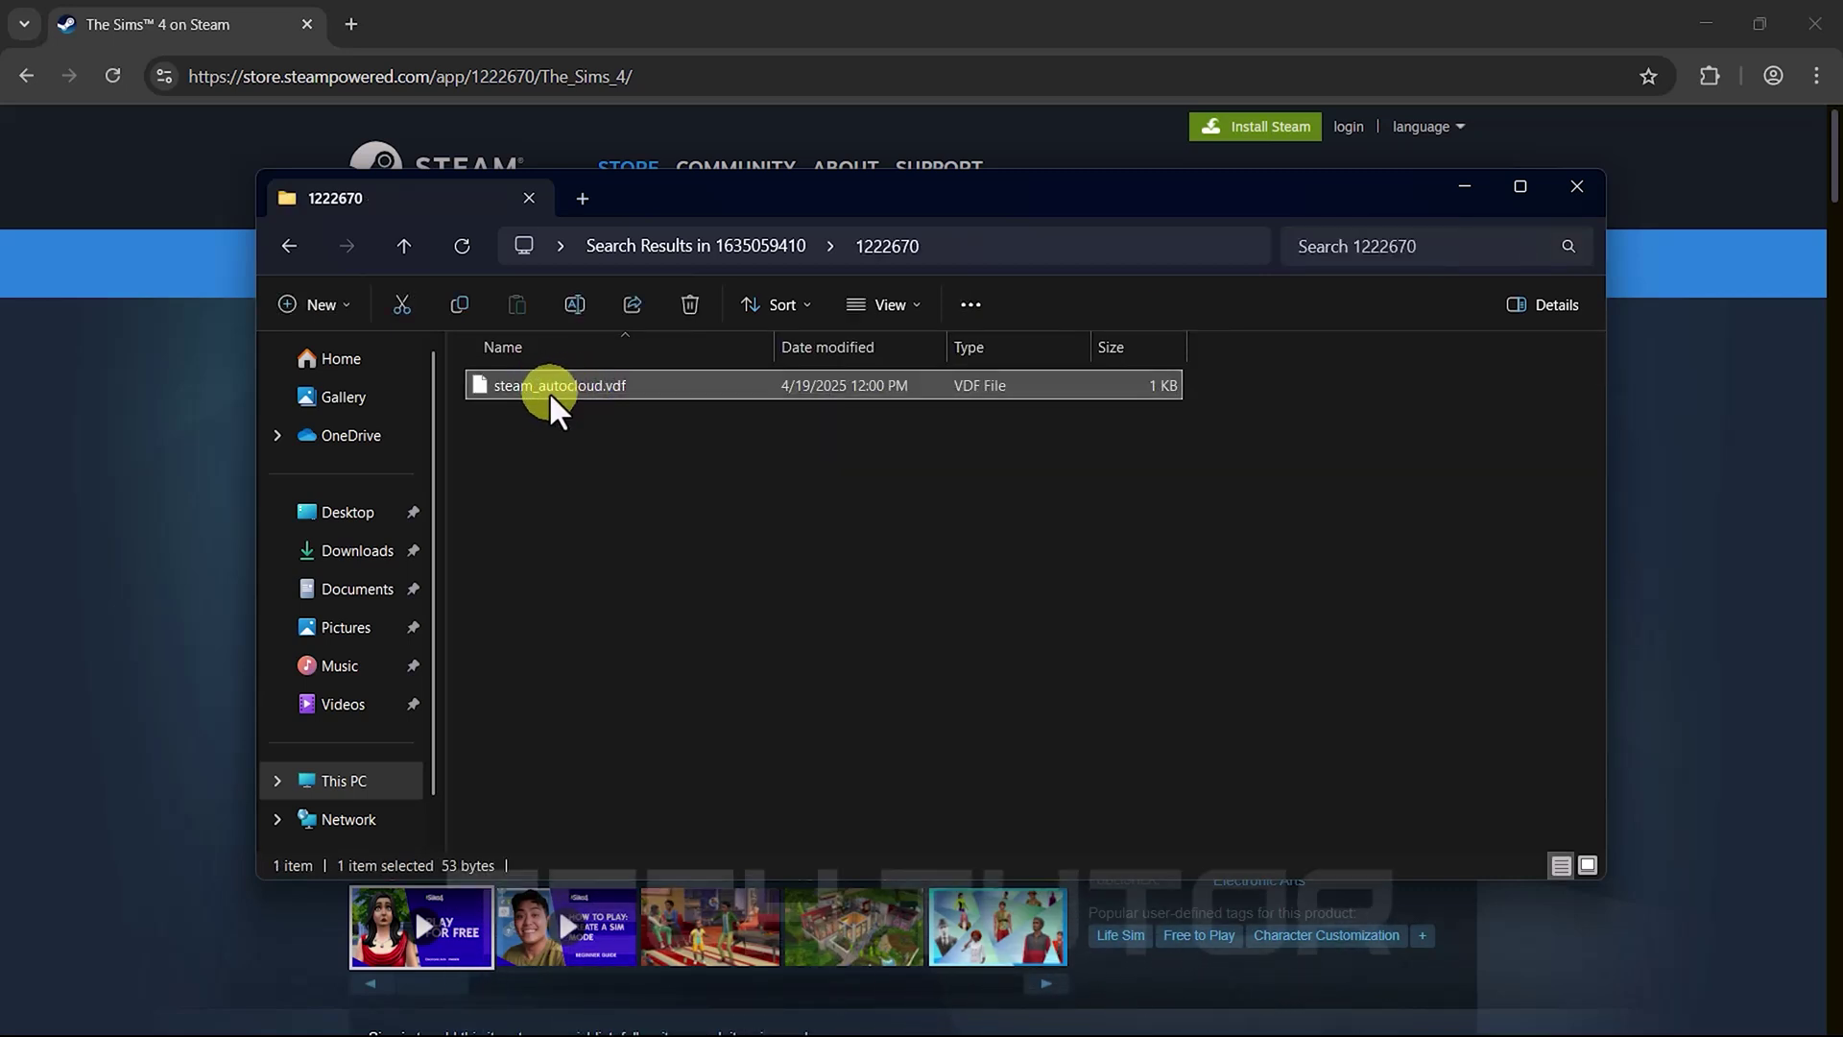
pyautogui.click(690, 305)
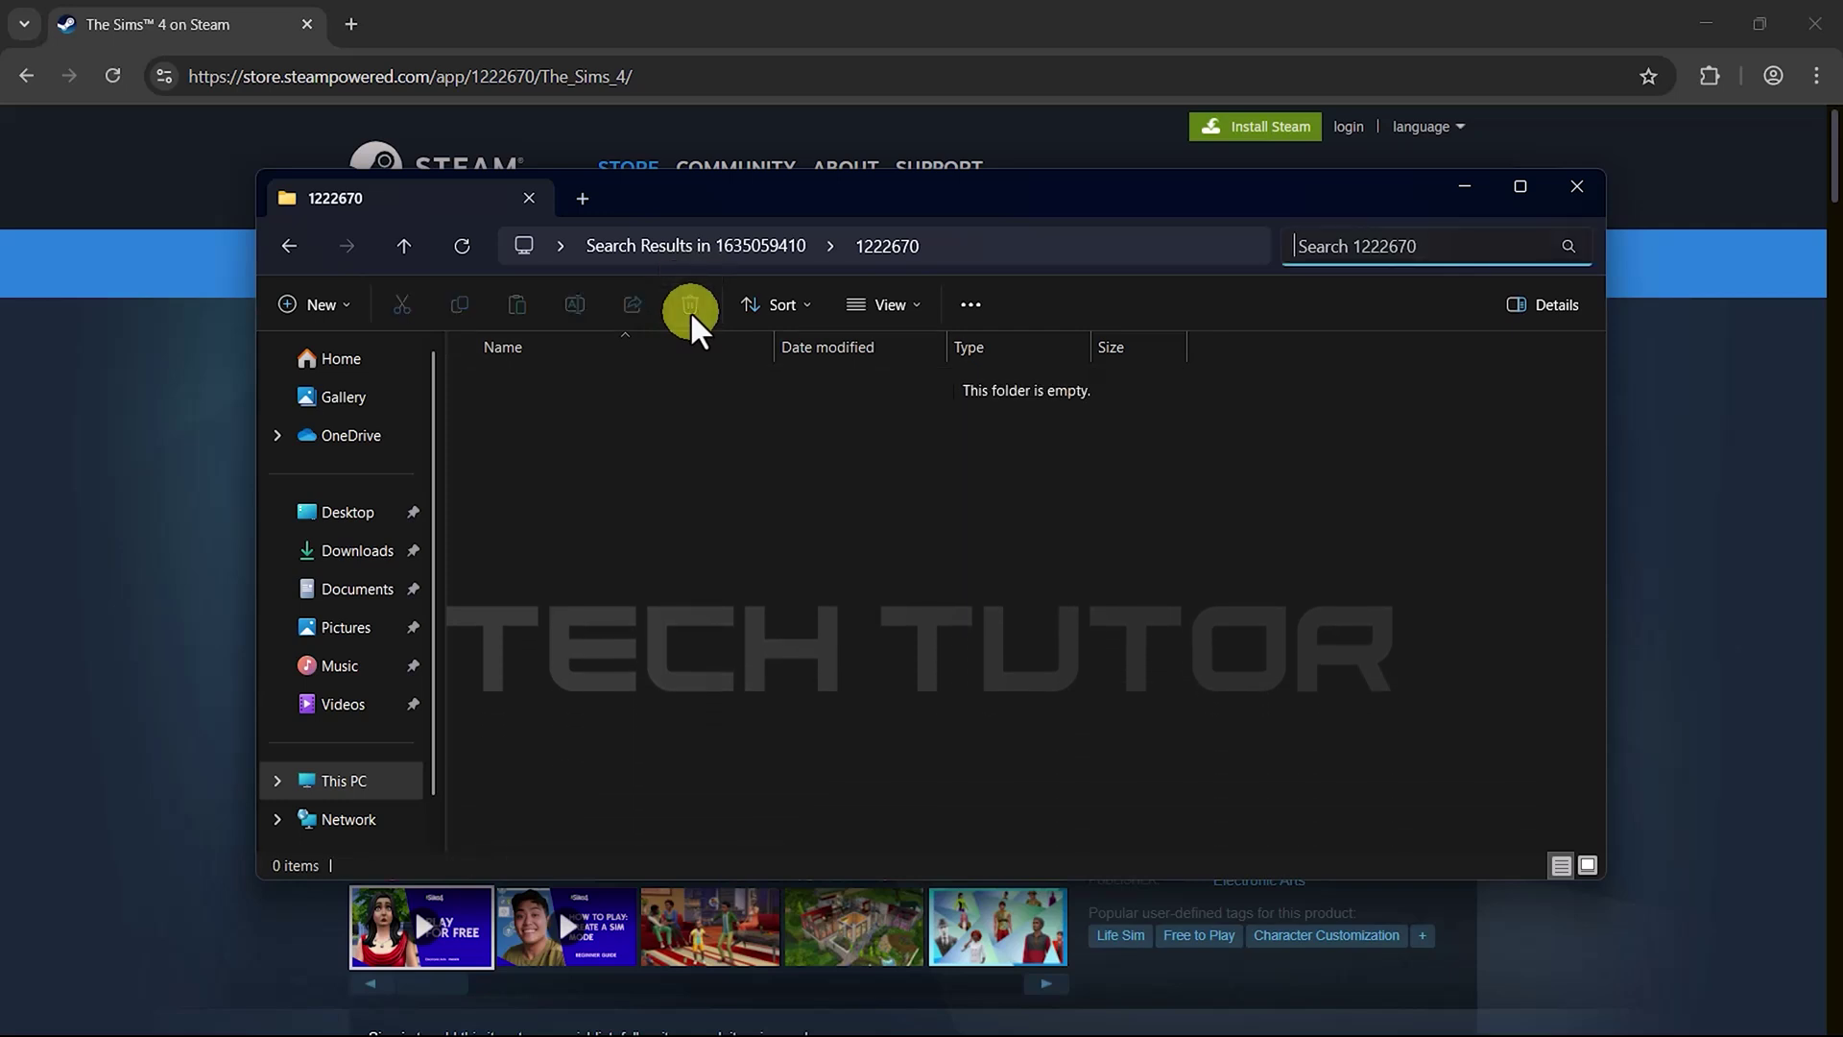